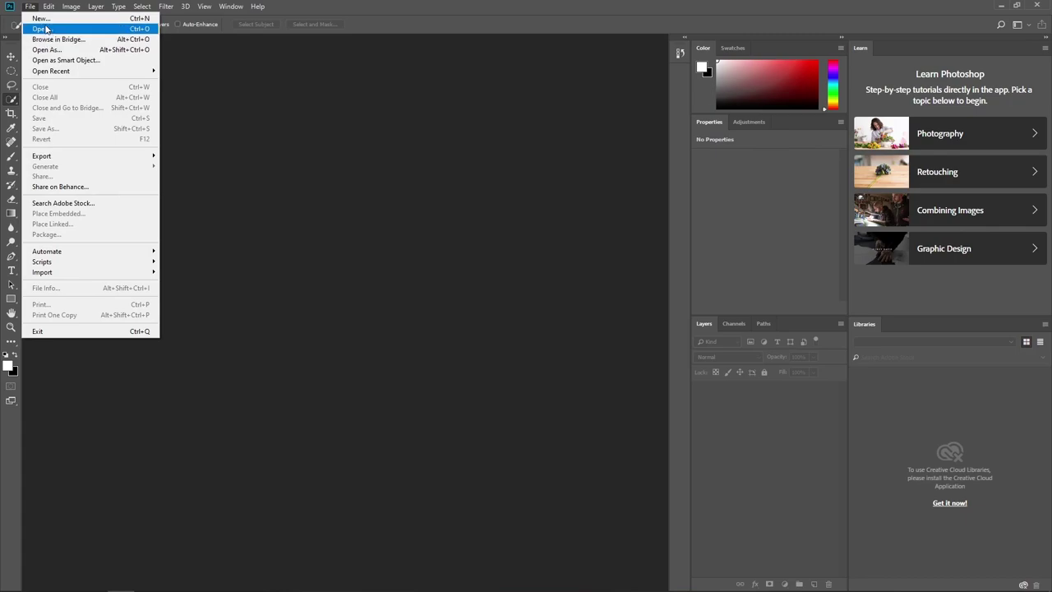
Create a 1080×1350 Instagram Portrait document and place the girl's photo in it
left_click(41, 18)
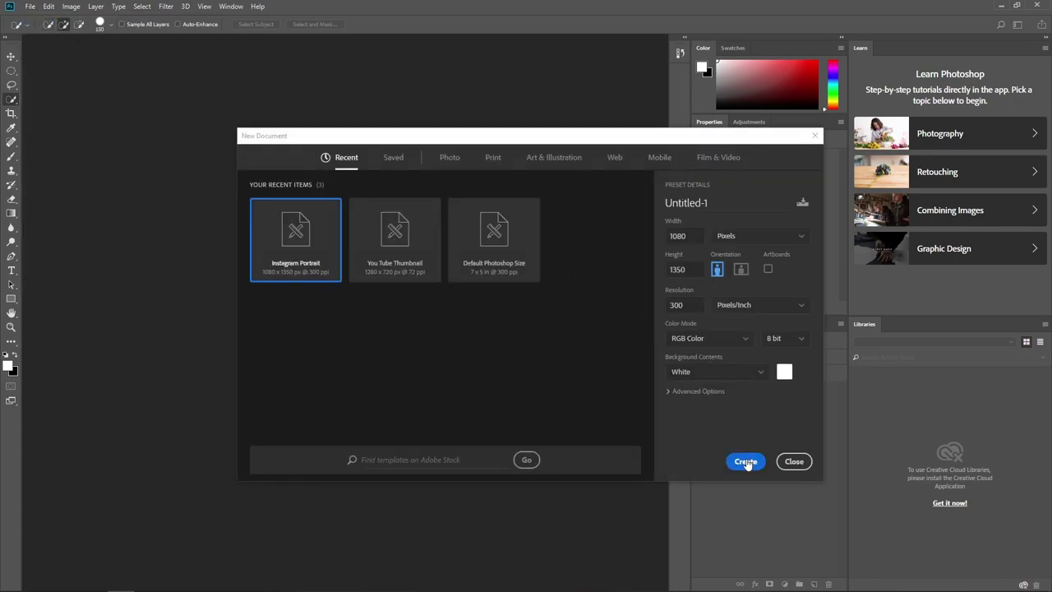
left_click(746, 461)
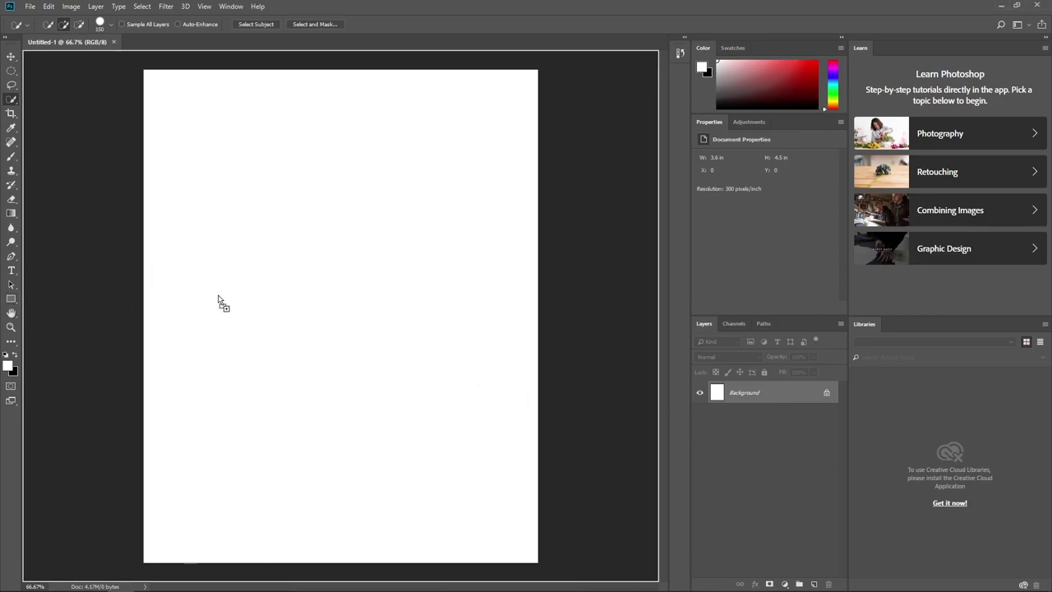
left_click_drag(219, 301, 188, 282)
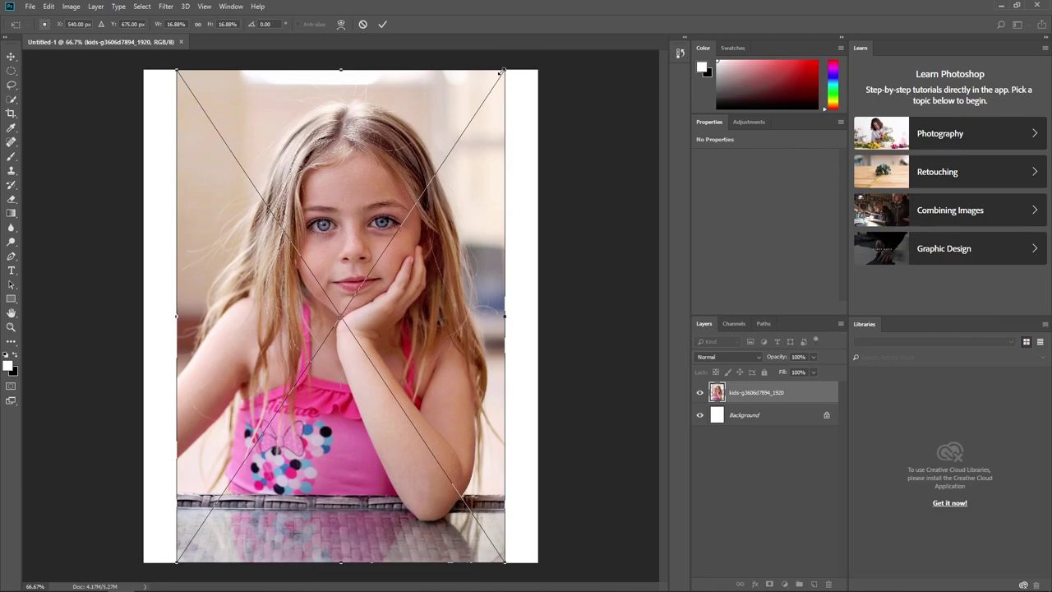
Scale and position the photo to fill the canvas, then commit the transform
left_click_drag(501, 72, 579, 46)
left_click_drag(493, 200, 494, 226)
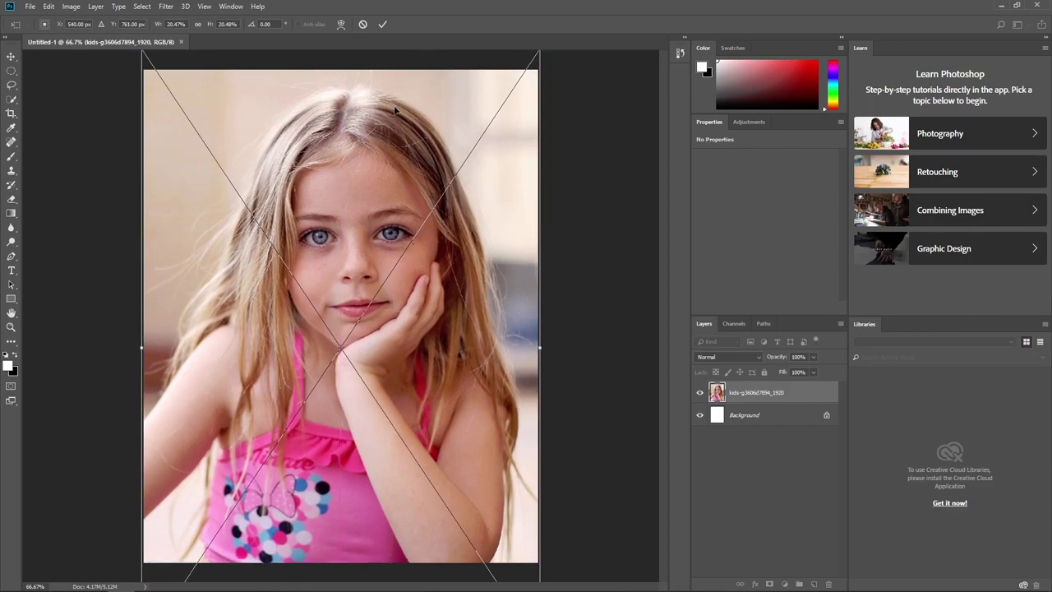
left_click_drag(396, 108, 392, 111)
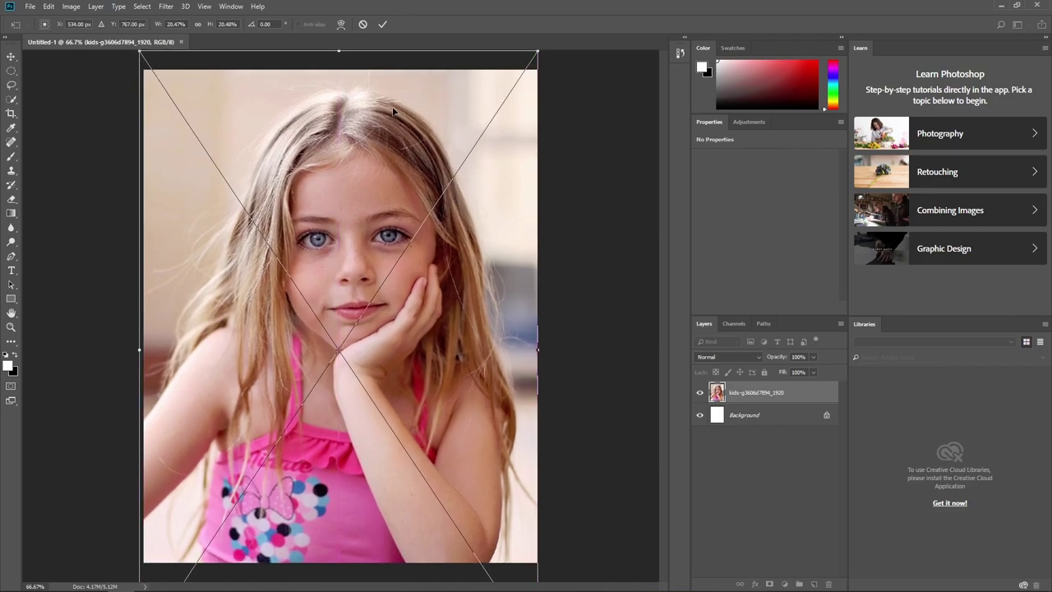
left_click(386, 25)
Select the girl with Select Subject, mask out her background, and open Select and Mask
key("w")
left_click(141, 6)
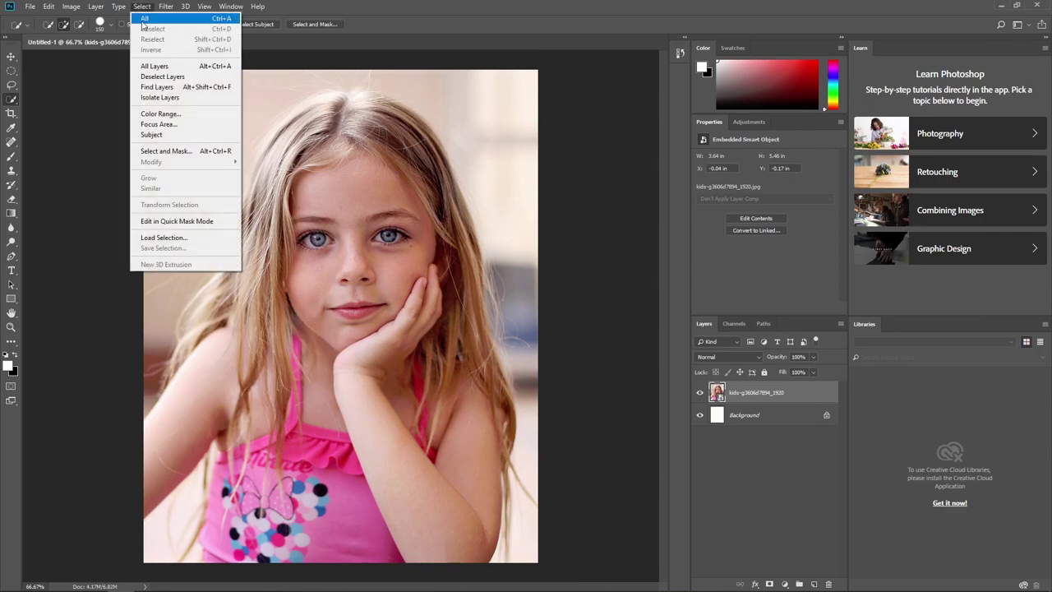
left_click(167, 142)
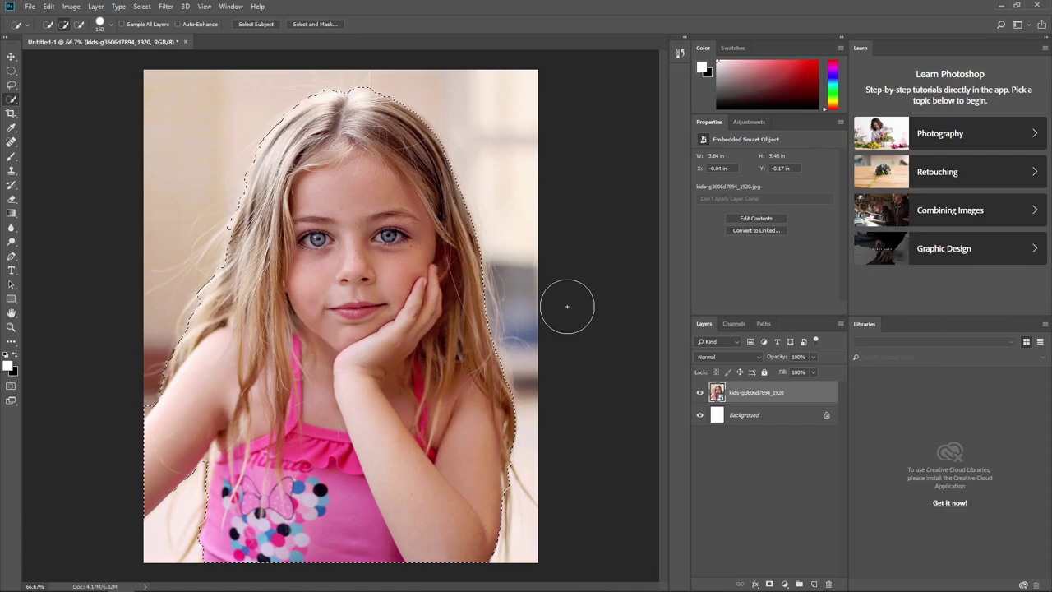
left_click(769, 584)
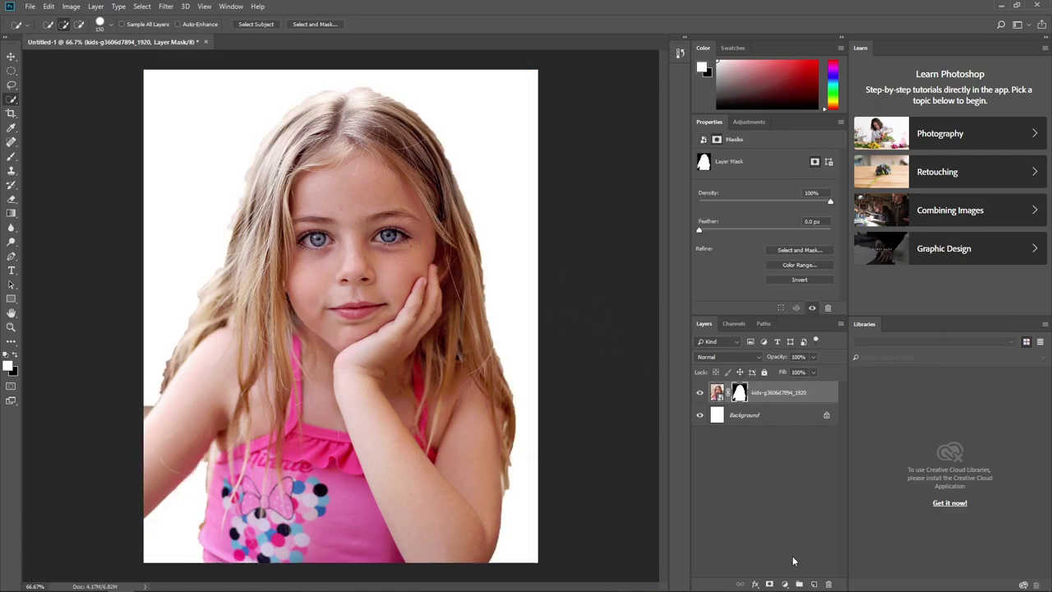
left_click(805, 250)
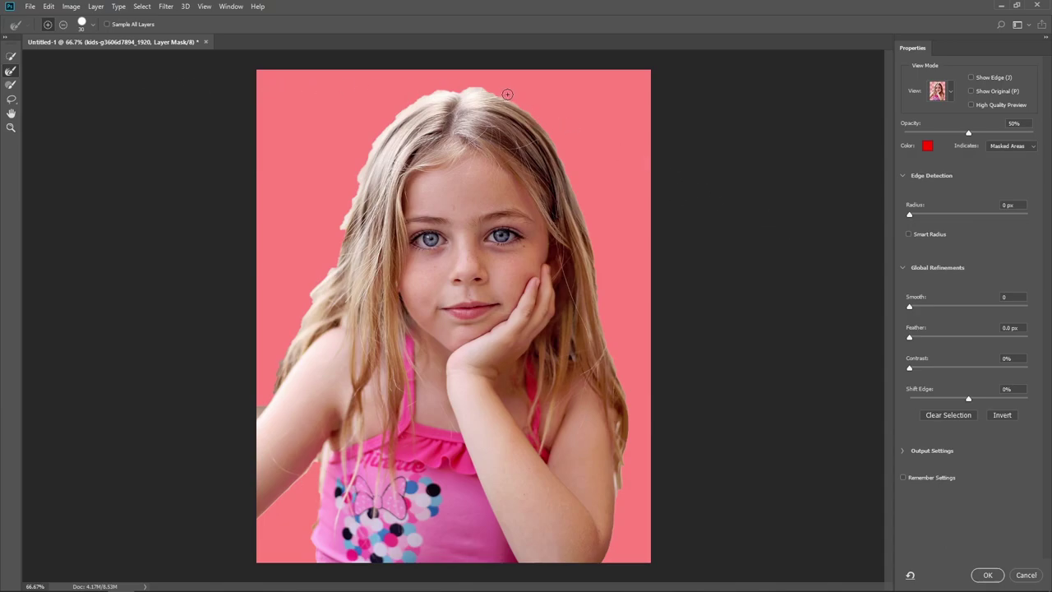
Refine the mask along the top hair edge with the Refine Edge Brush and accept it
mouse_move(507, 94)
left_mouse_down()
mouse_move(424, 95)
mouse_move(357, 174)
mouse_move(331, 266)
mouse_move(269, 392)
left_mouse_up()
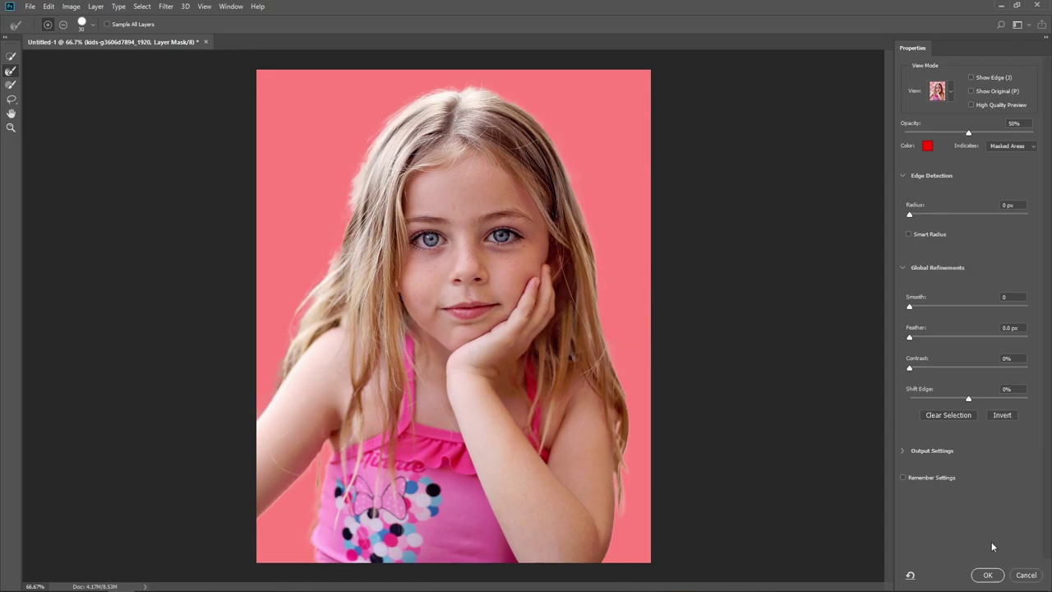
left_click(988, 575)
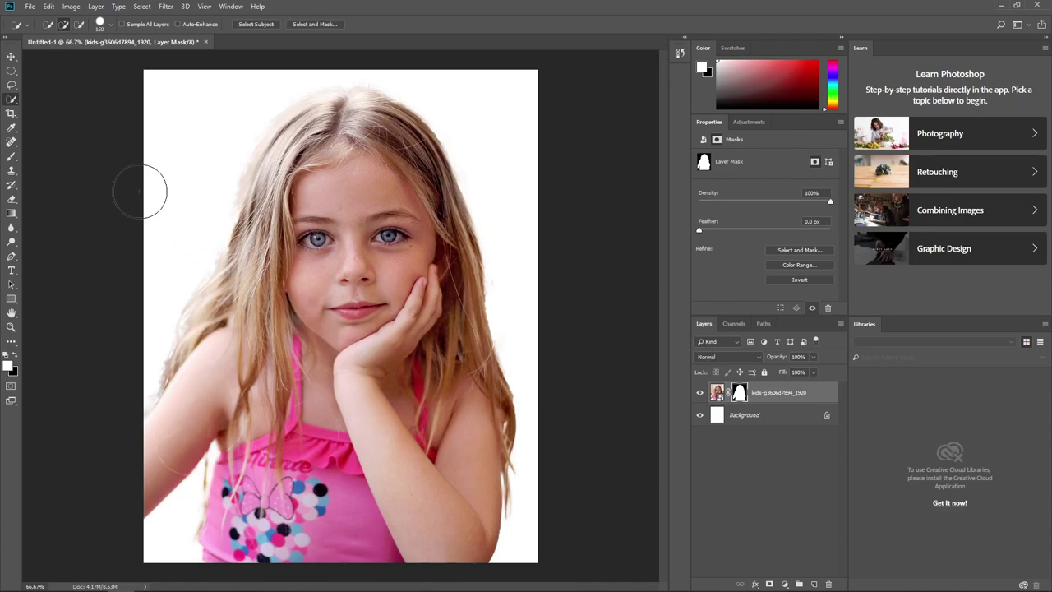
Touch up the hair edges on the layer mask, painting black and white with a resized brush
left_click(12, 157)
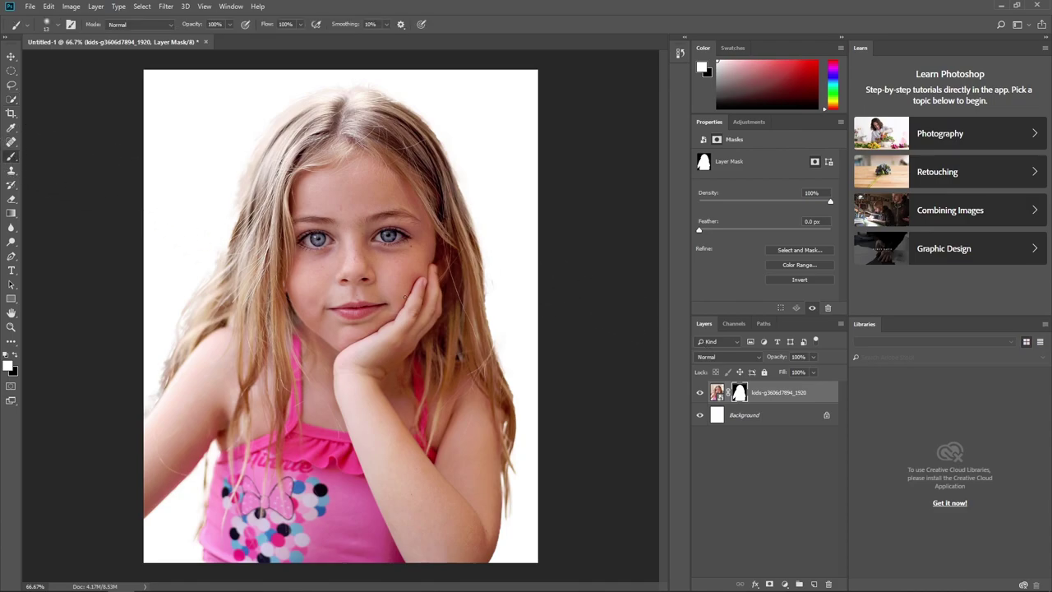
key("x")
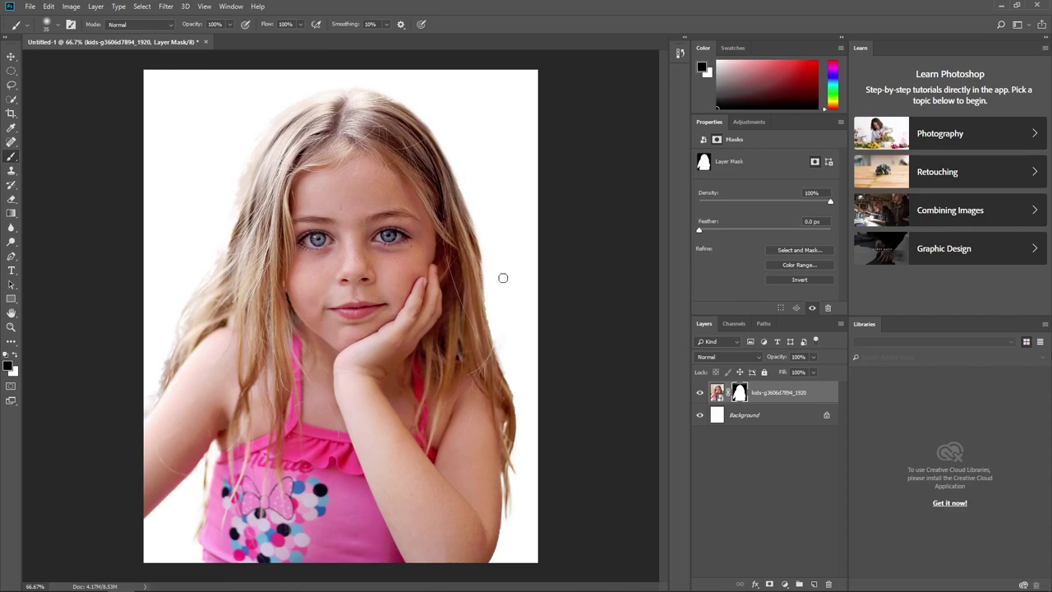
key("bracketright")
key("bracketright")
key("bracketright")
key("bracketright")
key("bracketright")
key("bracketright")
key("bracketright")
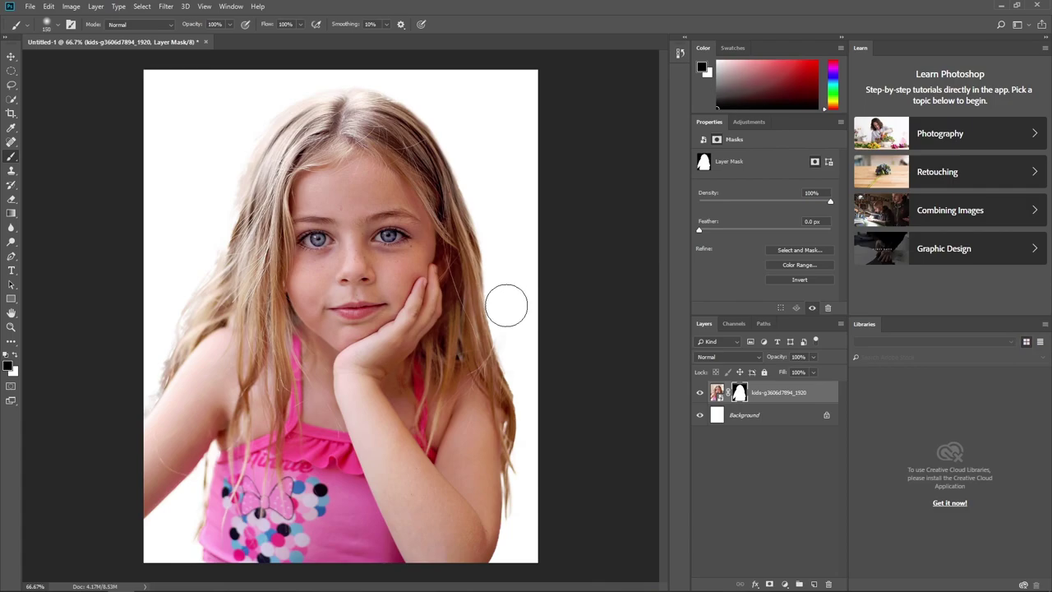
key("bracketleft")
key("bracketleft")
key("bracketleft")
key("bracketleft")
key("bracketleft")
key("bracketleft")
key("bracketleft")
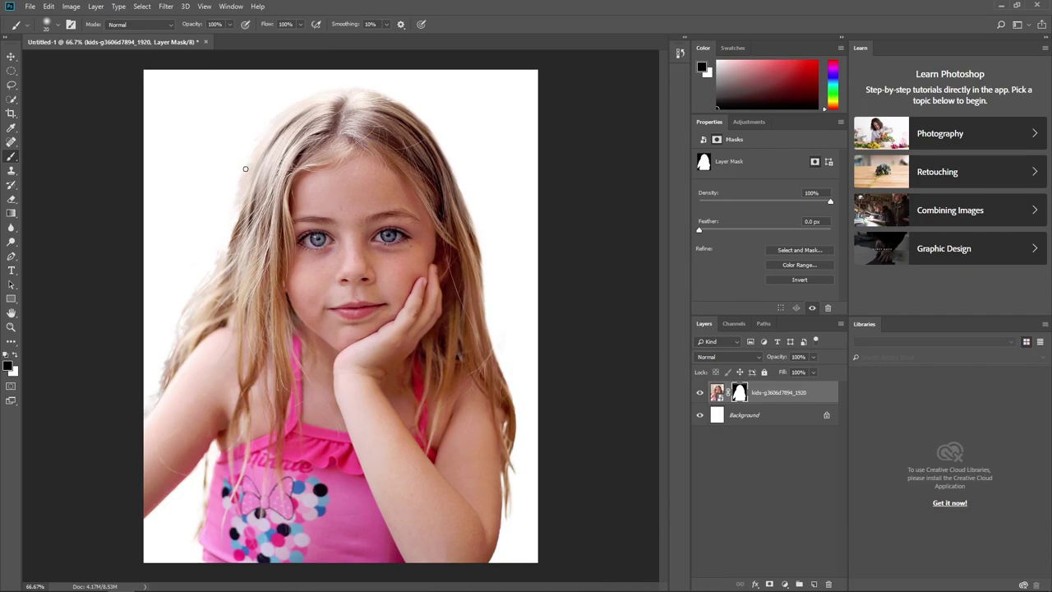
key("x")
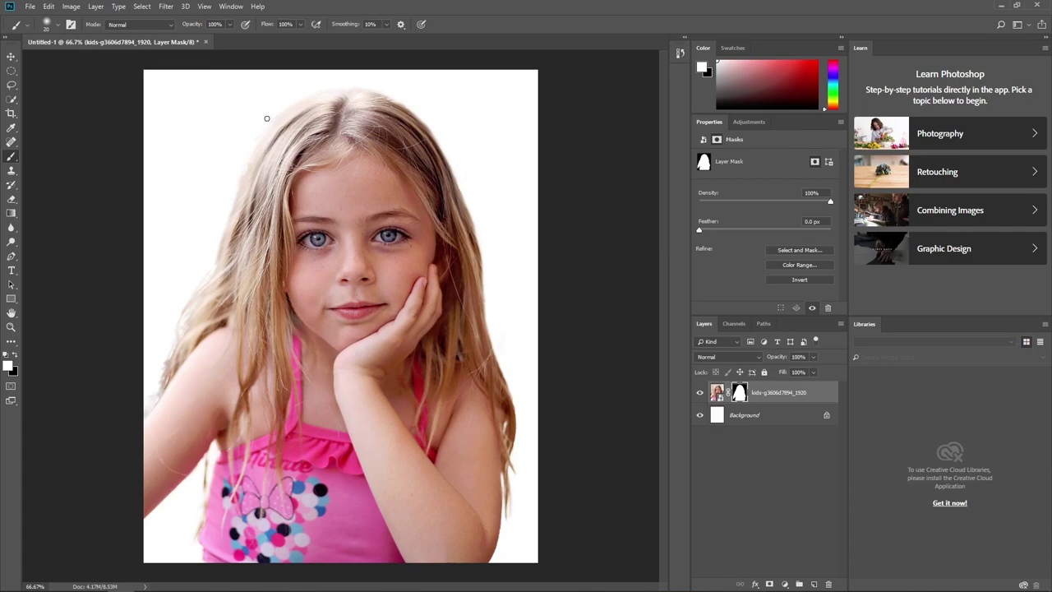
key("x")
key("x")
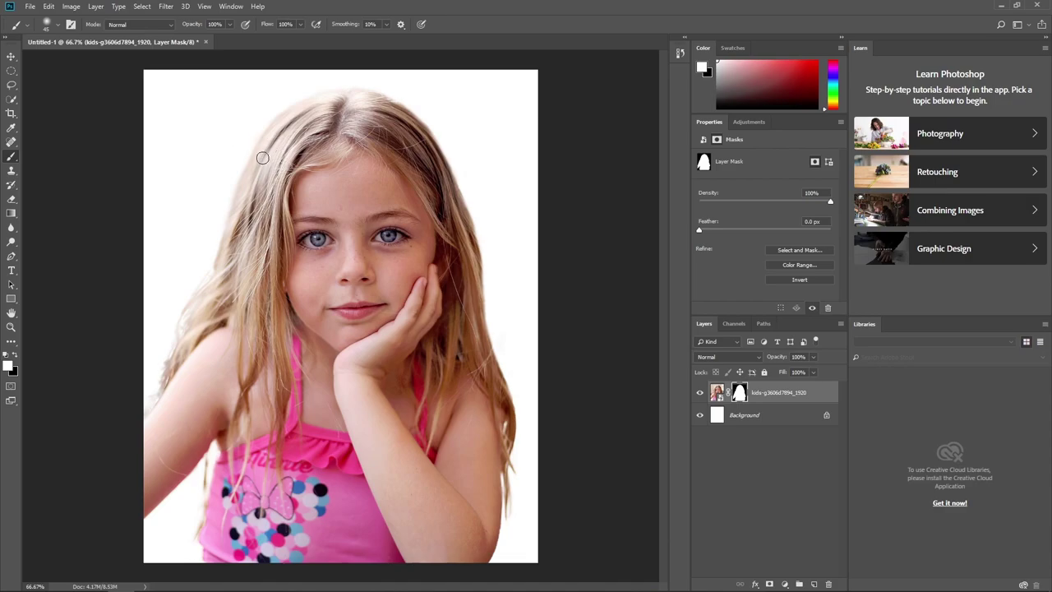
Paint the mask along the lower-left arm with a size-30 brush to restore the pink top
key("x")
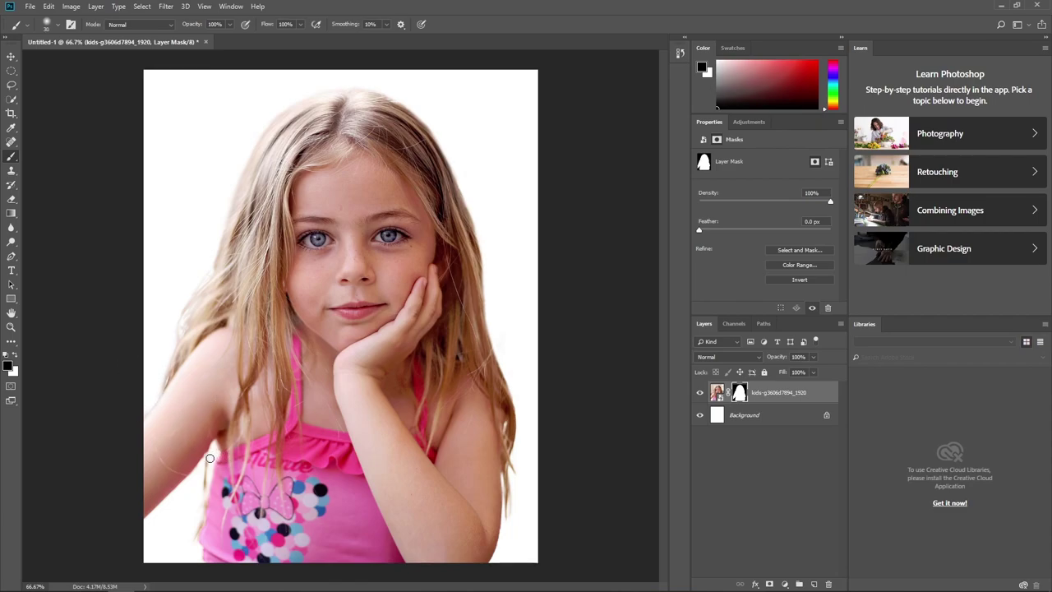
key("bracketleft")
left_click_drag(194, 536, 206, 480)
key("x")
key("x")
key("x")
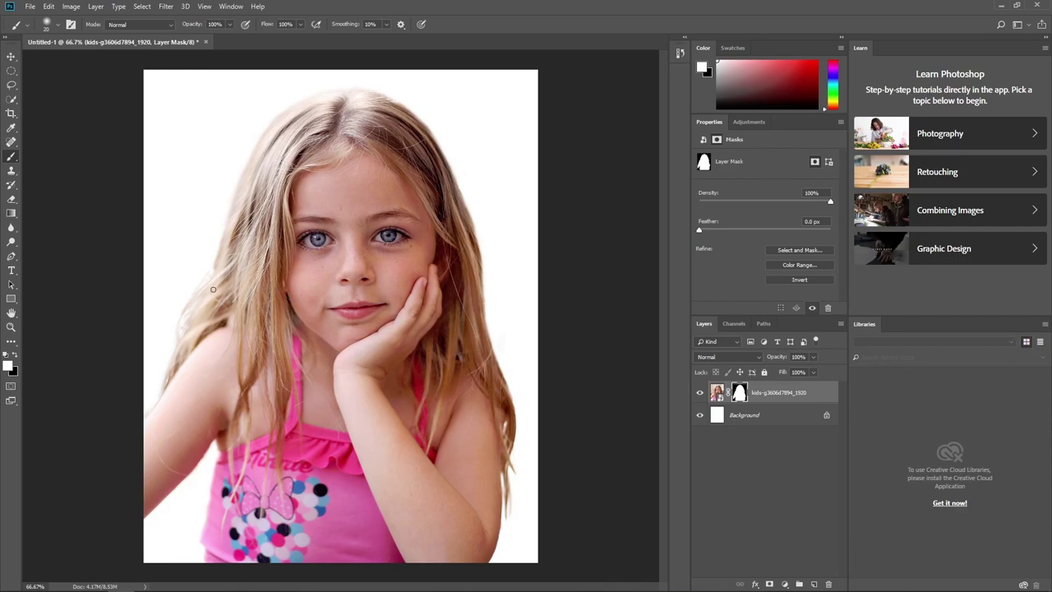
key("x")
key("x")
Rename the girl's photo layer to 'model'
double_click(759, 395)
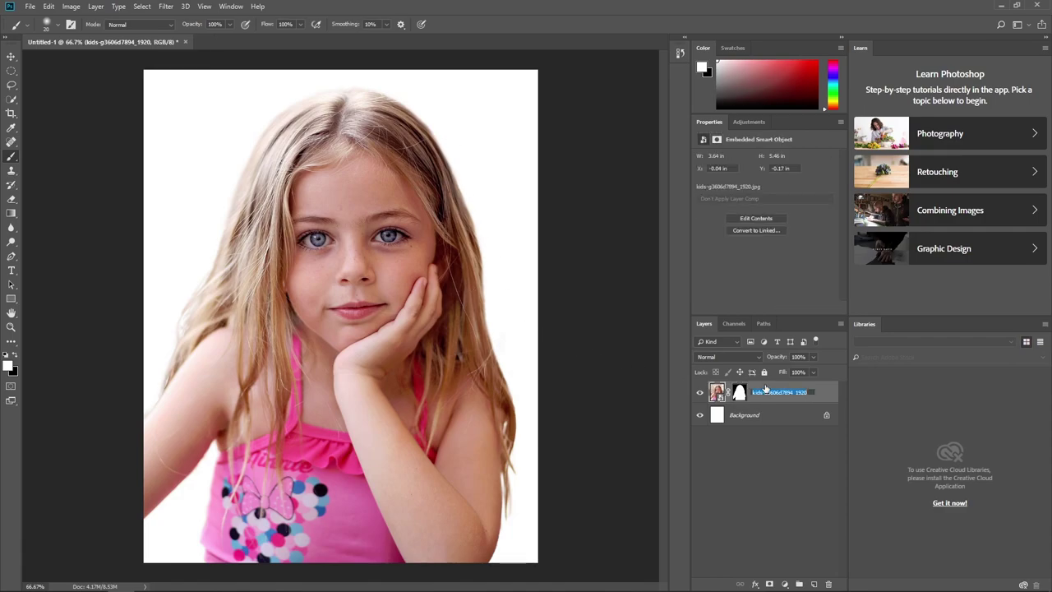
type("model")
key("Return")
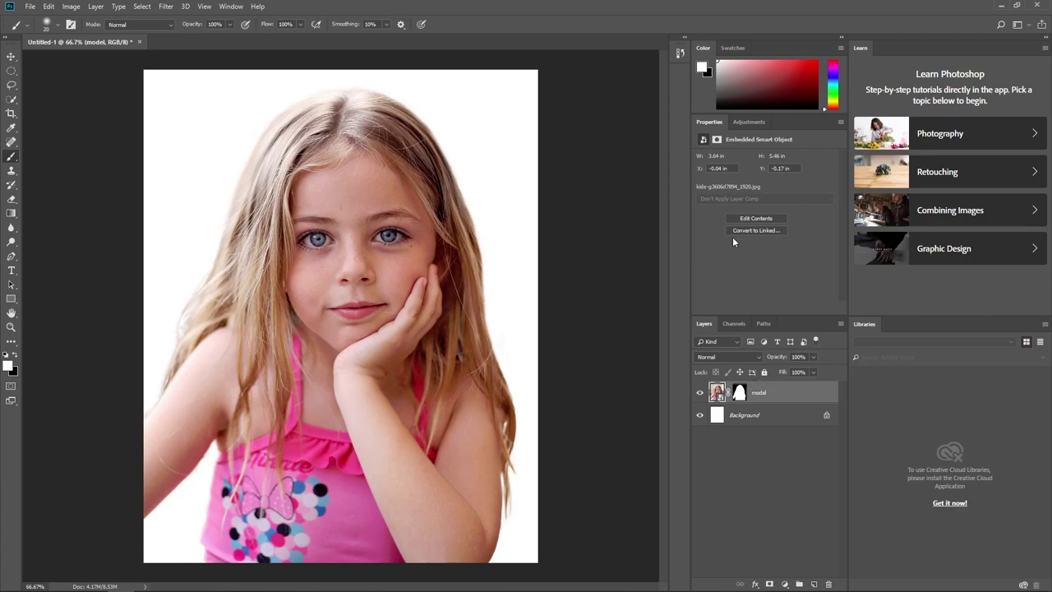
left_click(164, 8)
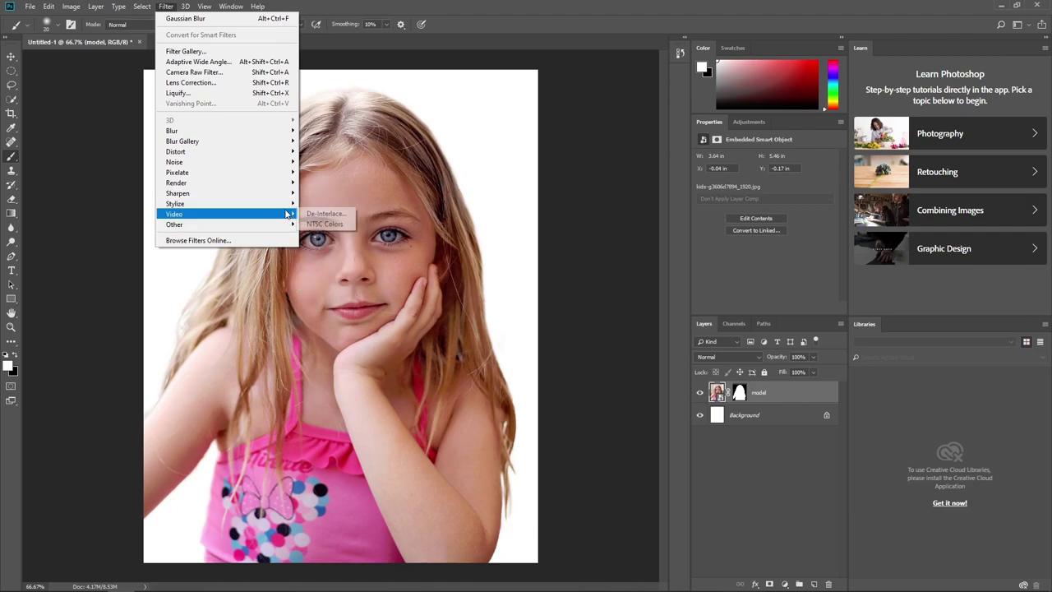
Set Oil Paint Stylization 10, Cleanliness 10, Scale 10 and Bristle Detail 7.8
mouse_move(175, 203)
left_click(322, 245)
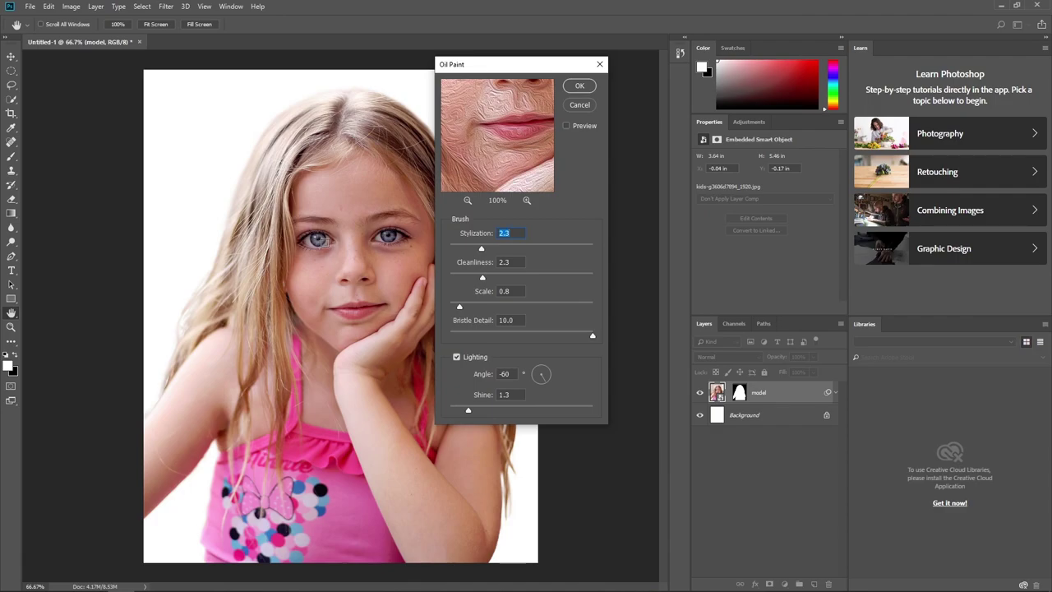
type("10")
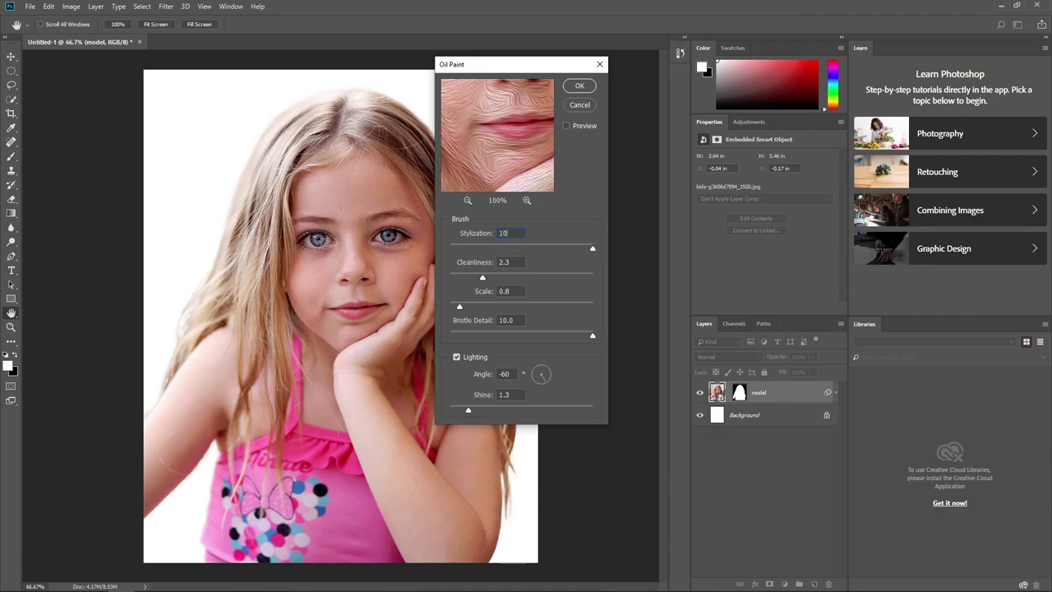
key("Tab")
type("10")
key("Tab")
type("10")
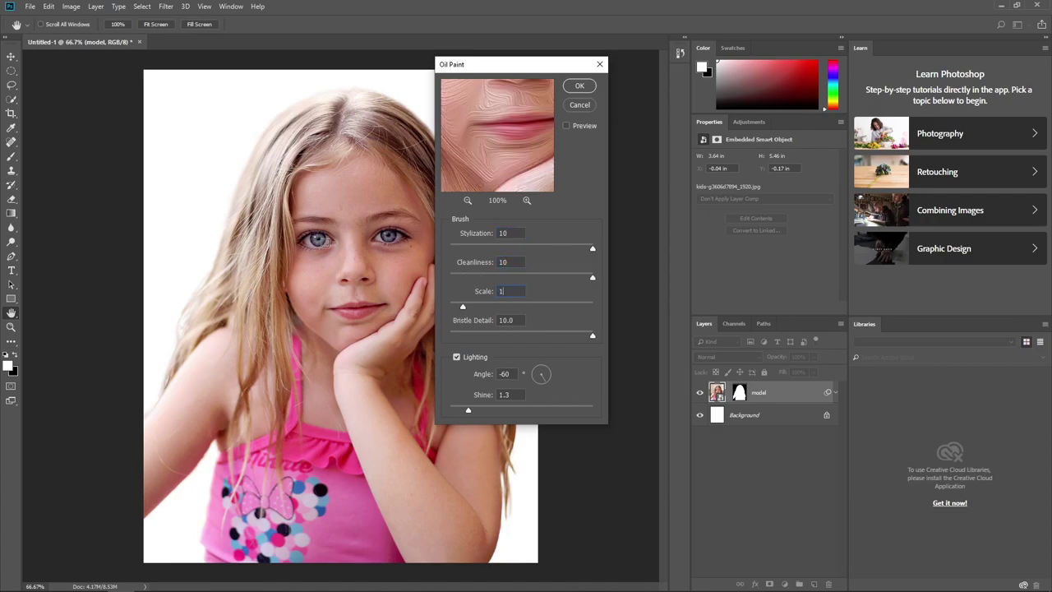
key("Tab")
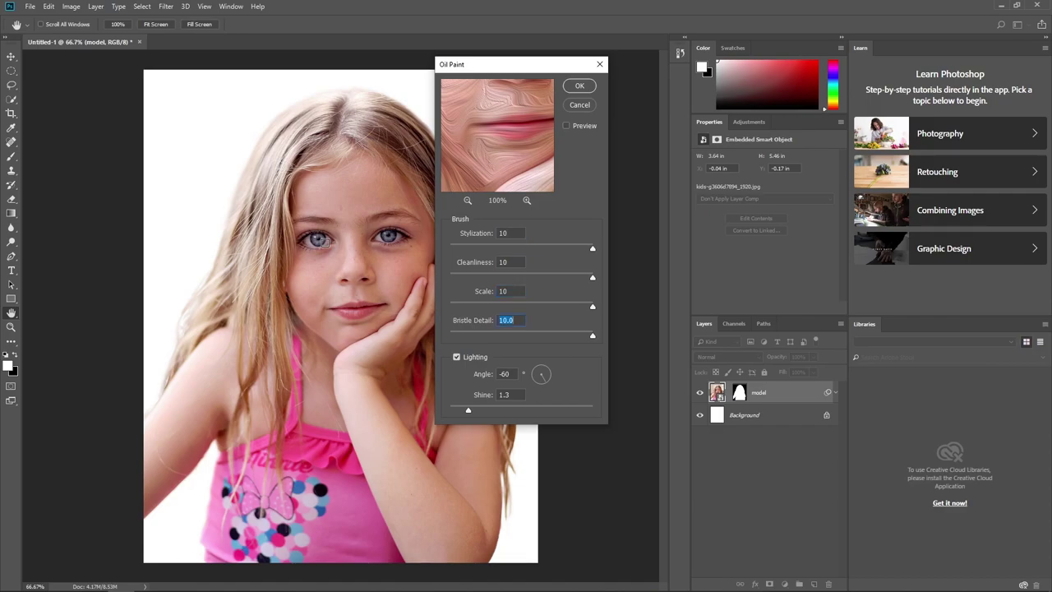
type("7.")
type("8")
key("Tab")
Set the Oil Paint lighting Angle to -68 and Shine to 0.1, then apply the filter
double_click(511, 374)
type("-6")
key("Tab")
type("0.")
type("1")
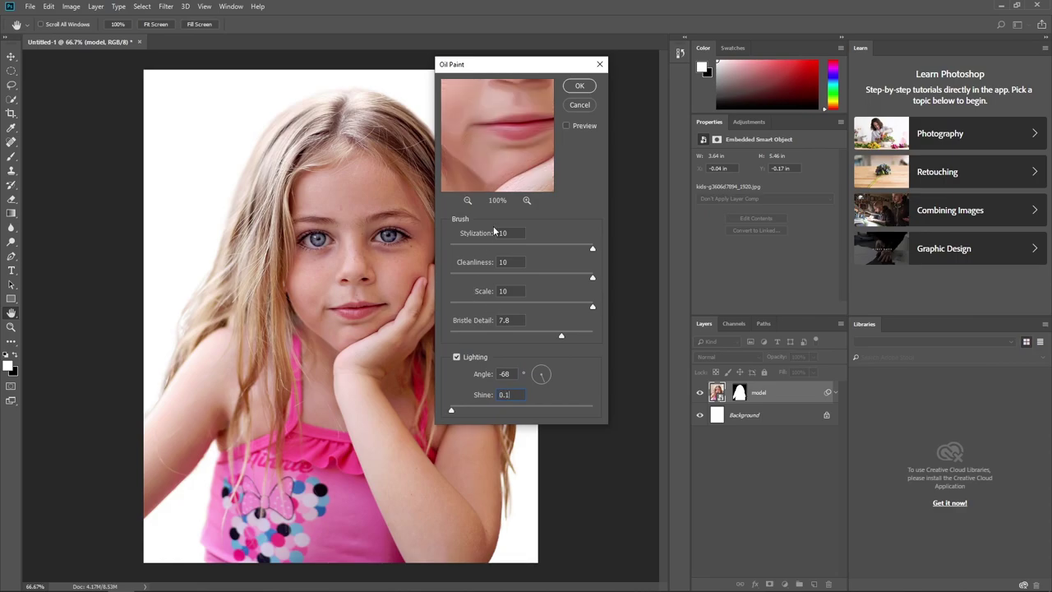
left_click(579, 87)
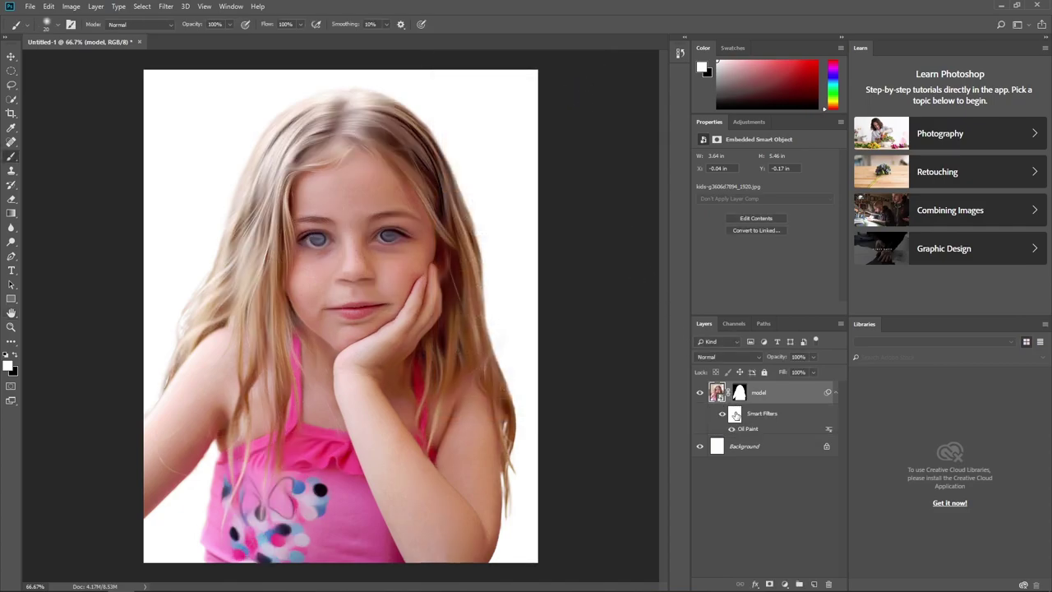
Paint black on the Oil Paint filter mask over both eyes to keep them crisp
left_click(734, 415)
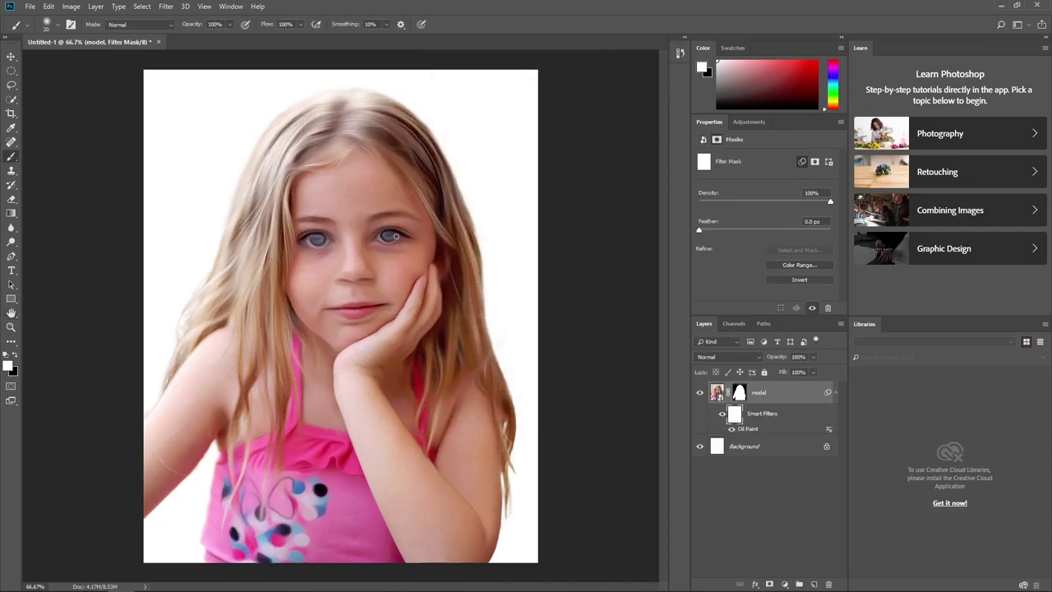
key("x")
left_click_drag(386, 235, 388, 235)
left_click_drag(311, 240, 318, 238)
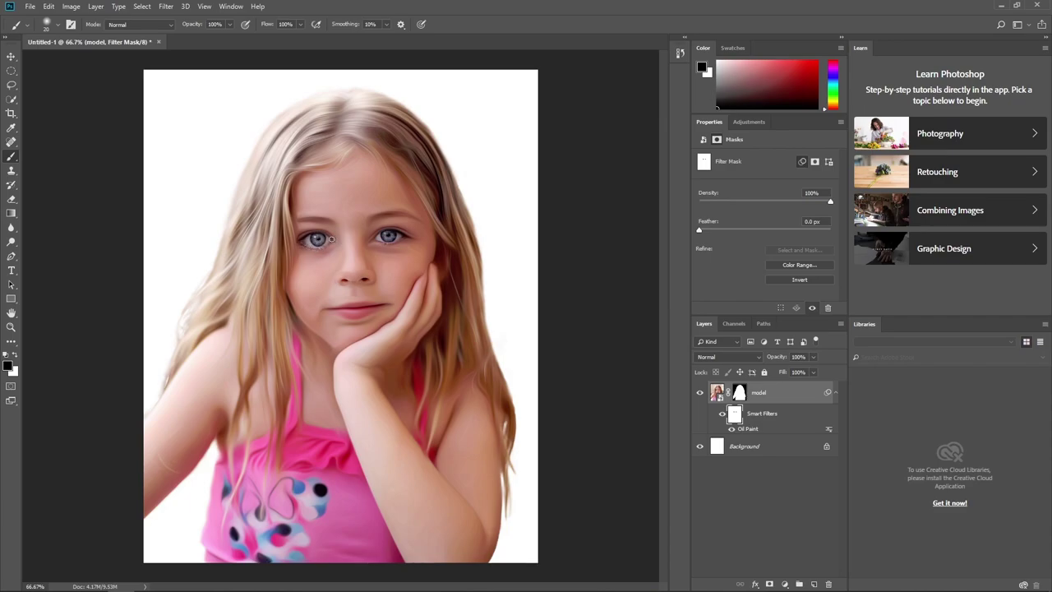
key("x")
key("x")
left_click(717, 393)
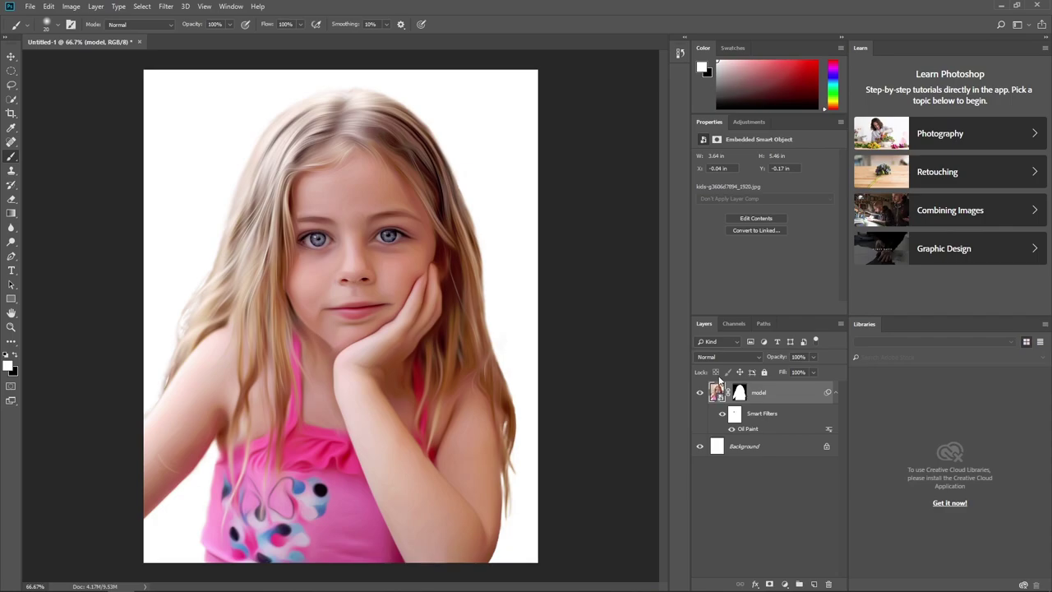
Duplicate the model layer and set 'model copy' to Vivid Light with 7% fill
key("ctrl+j")
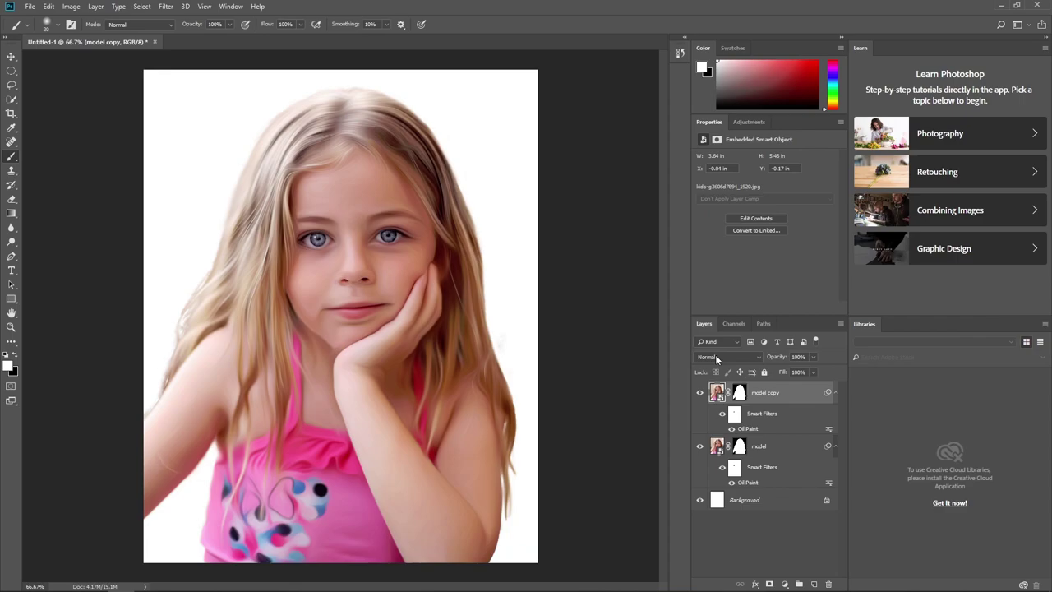
left_click(715, 357)
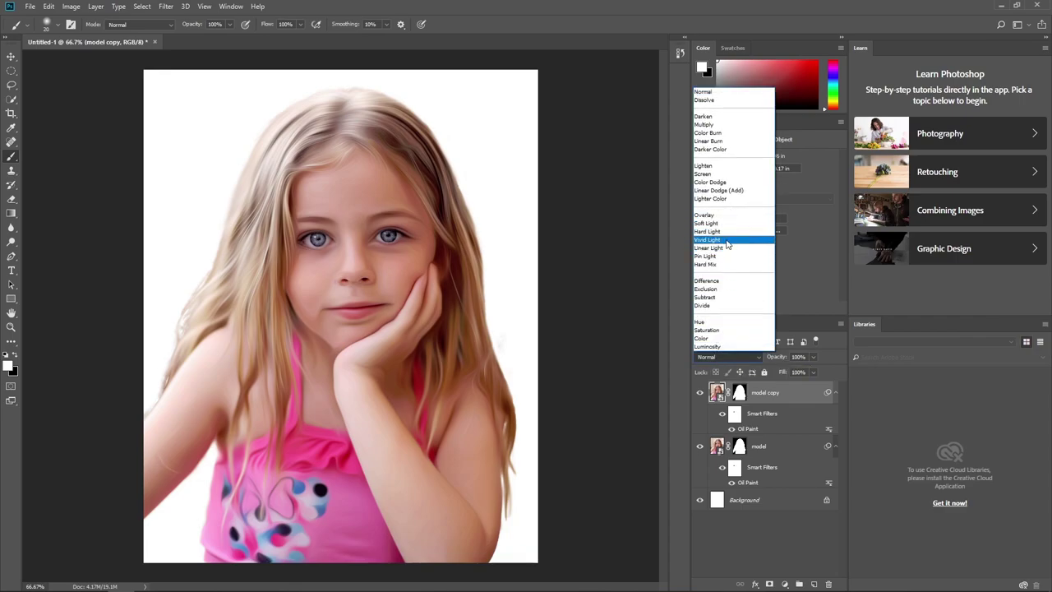
left_click(727, 240)
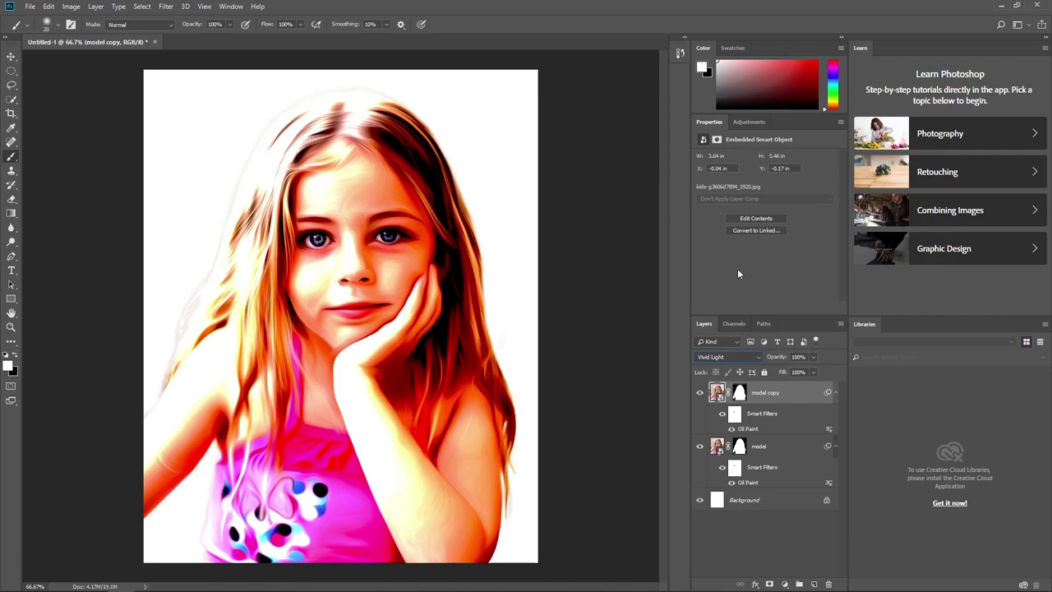
left_click(798, 372)
type("7")
key("Return")
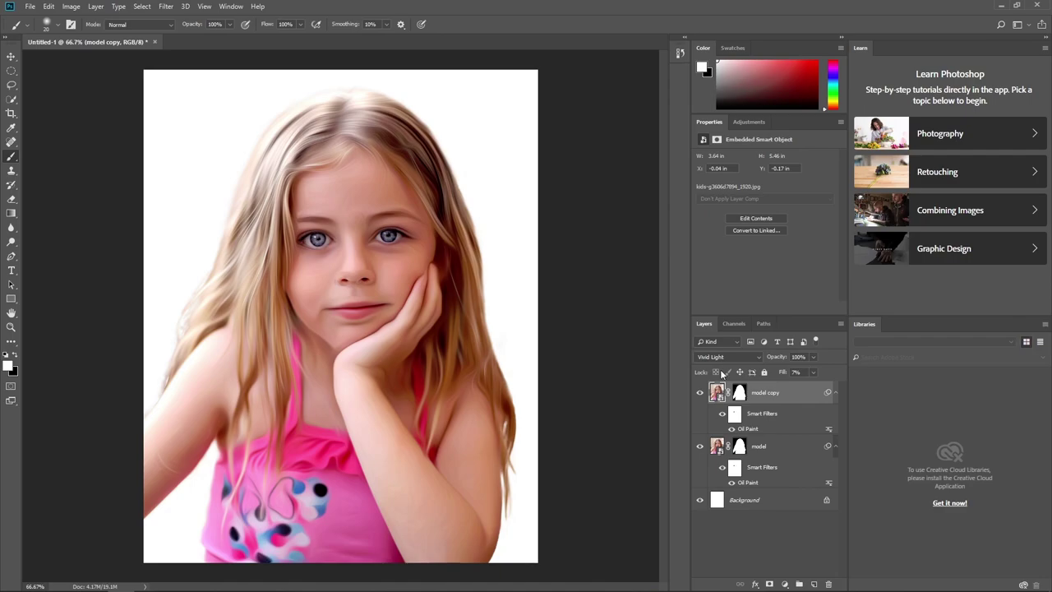
Duplicate into 'model copy 2' and set it to Hard Light with 52% fill
key("ctrl+j")
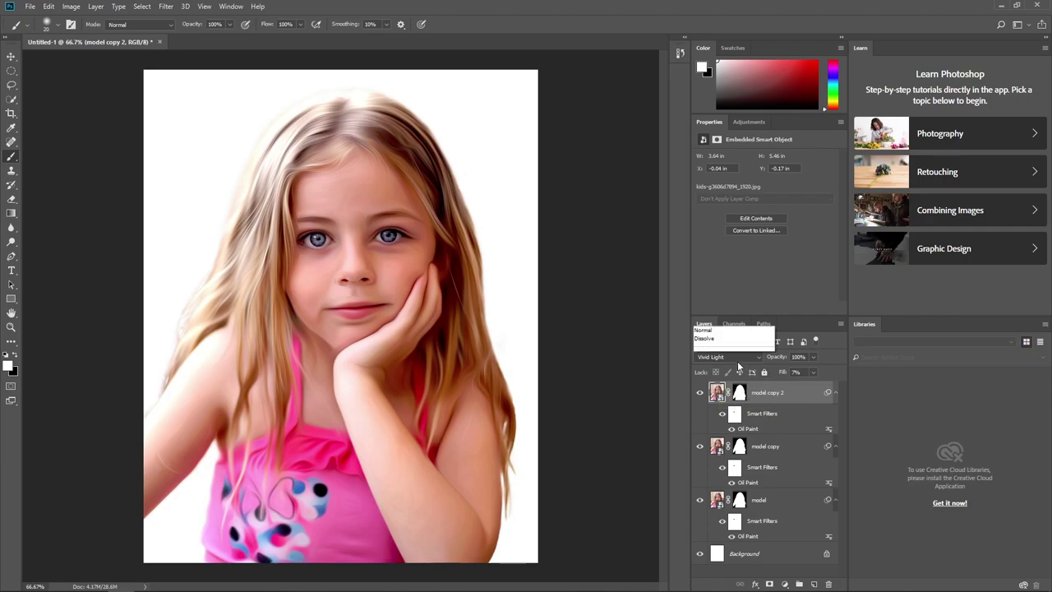
left_click(738, 359)
left_click(712, 231)
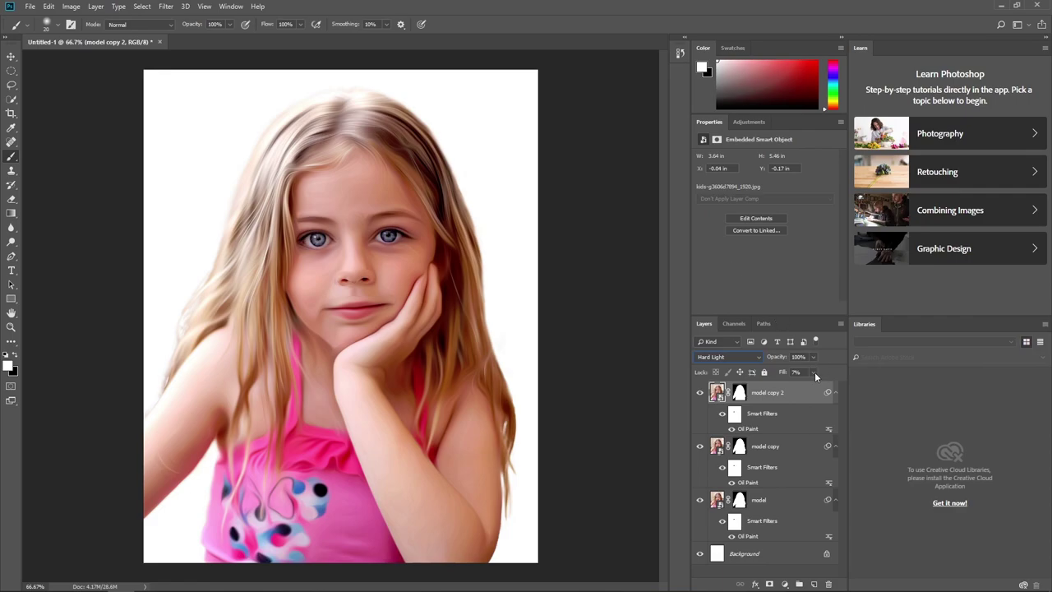
left_click_drag(783, 372, 779, 363)
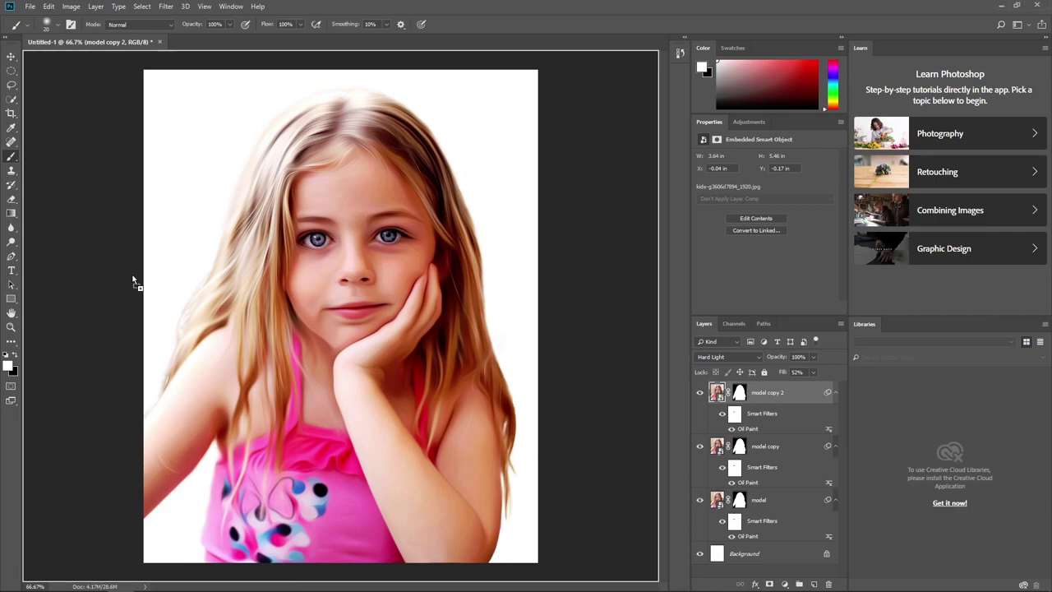
Place the butterfly PNG on the portrait and name its layer 'butterfly'
left_click_drag(137, 282, 298, 256)
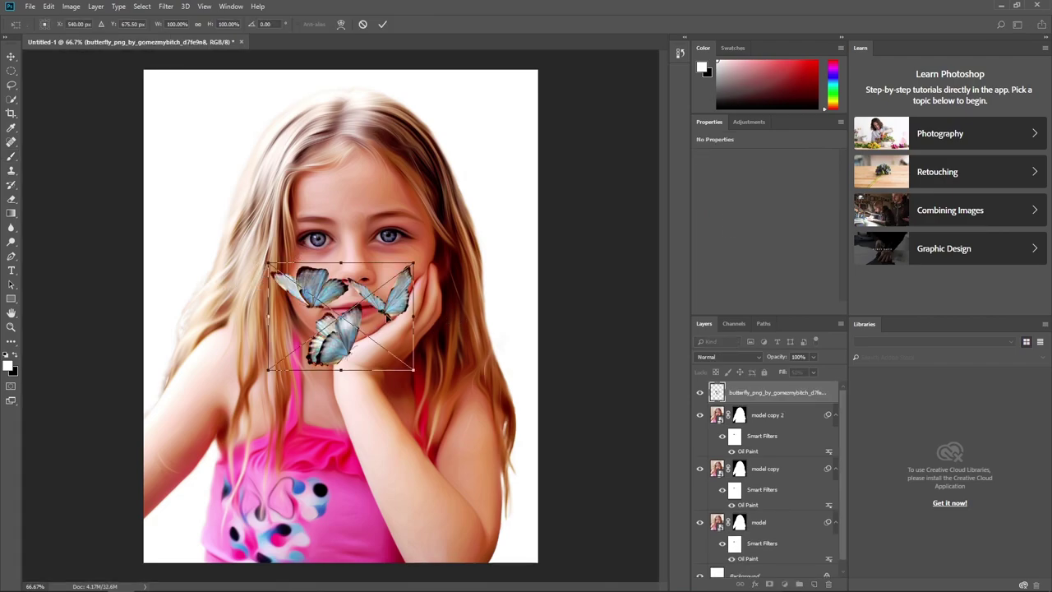
key("Return")
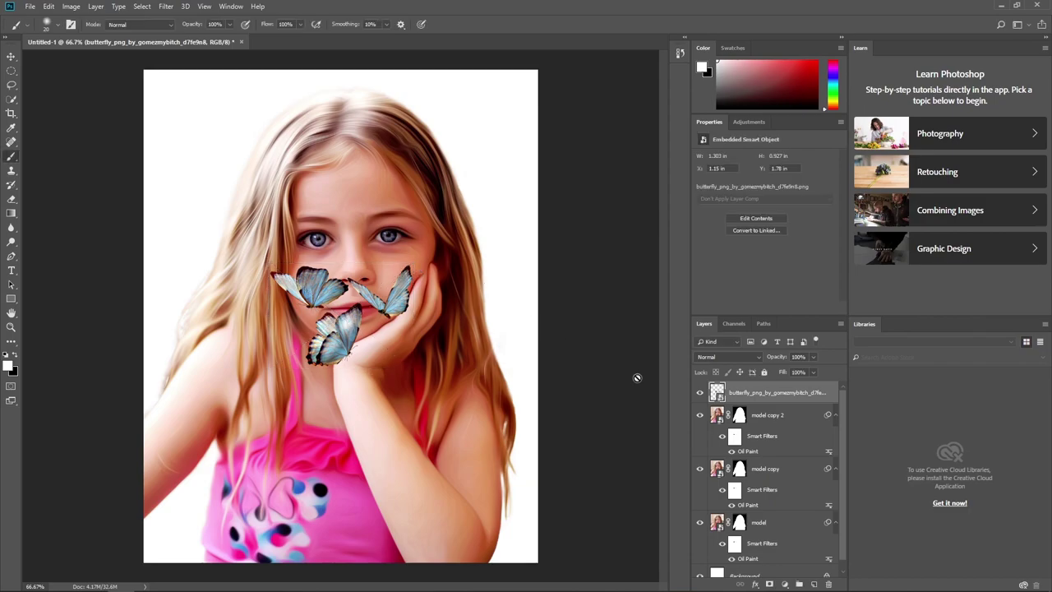
double_click(744, 394)
type("butterfly")
key("Return")
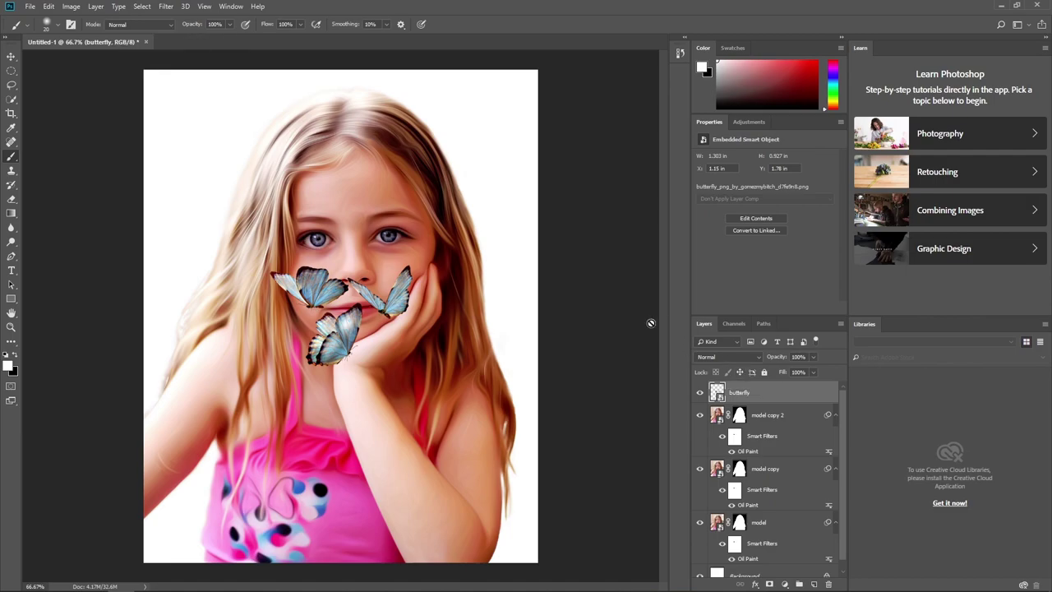
Add a layer mask and paint out the two extra butterflies in black
left_click(770, 584)
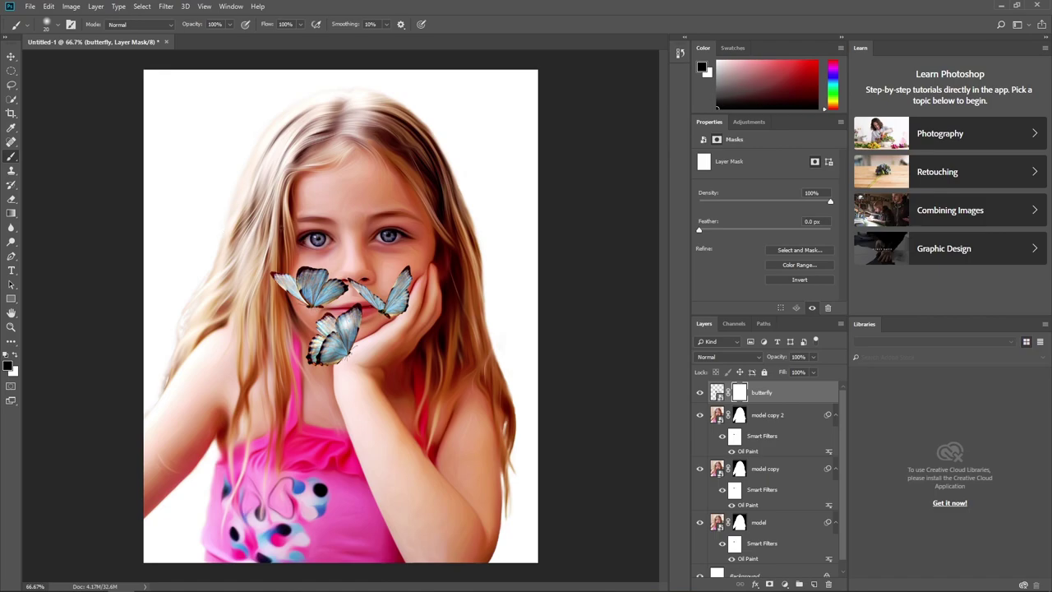
key("bracketright")
key("bracketright")
key("bracketright")
left_click_drag(398, 267, 411, 296)
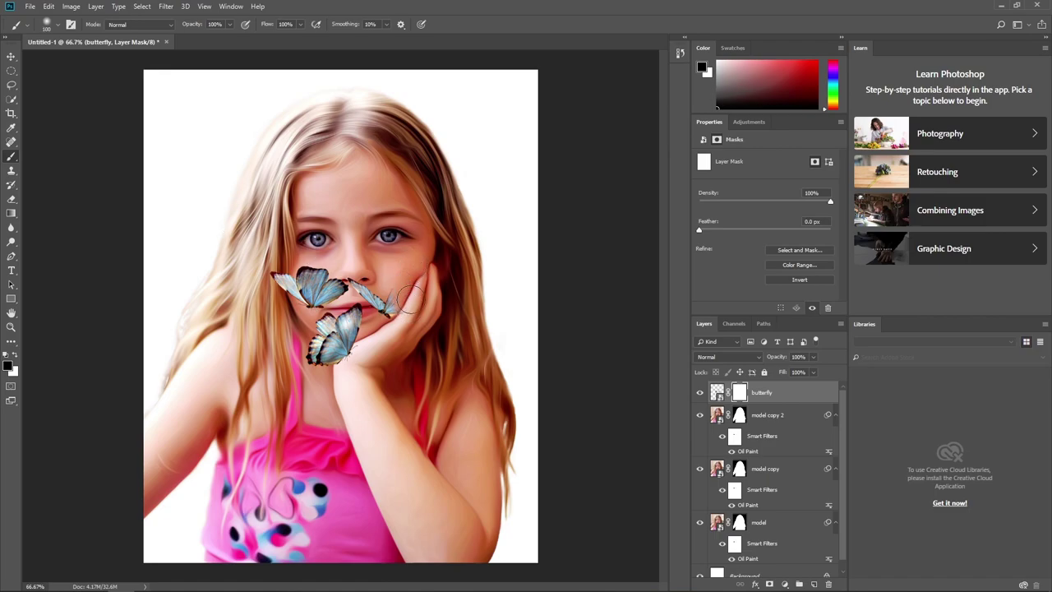
key("bracketleft")
key("bracketleft")
key("bracketleft")
left_click_drag(279, 275, 348, 273)
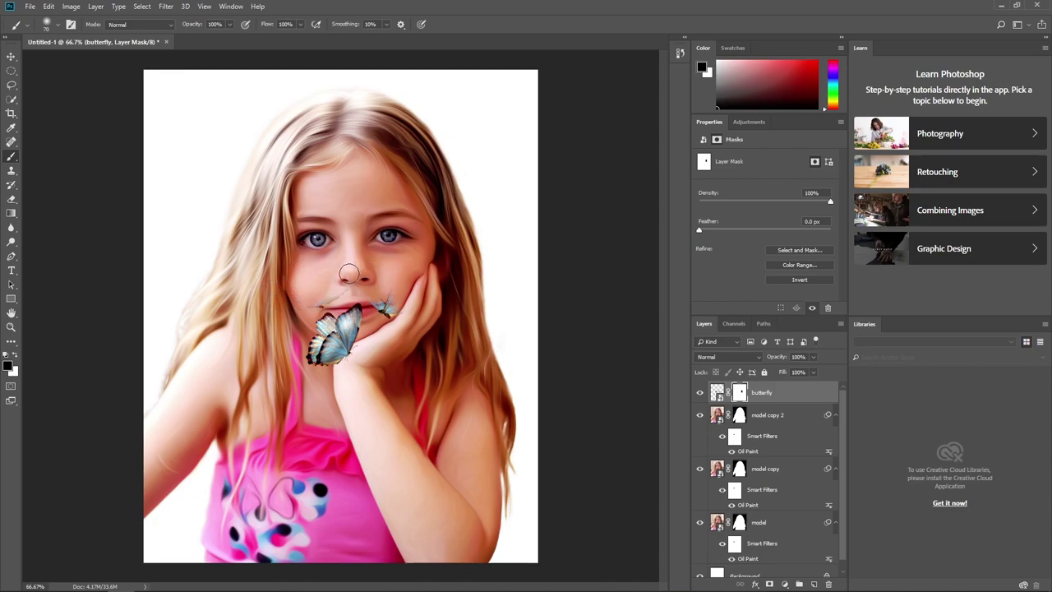
key("bracketleft")
key("bracketleft")
key("bracketleft")
mouse_move(383, 309)
left_mouse_down()
mouse_move(401, 300)
mouse_move(311, 307)
left_mouse_up()
Move the butterfly down onto the girl's wrist and rotate it about -28°
left_click(717, 394)
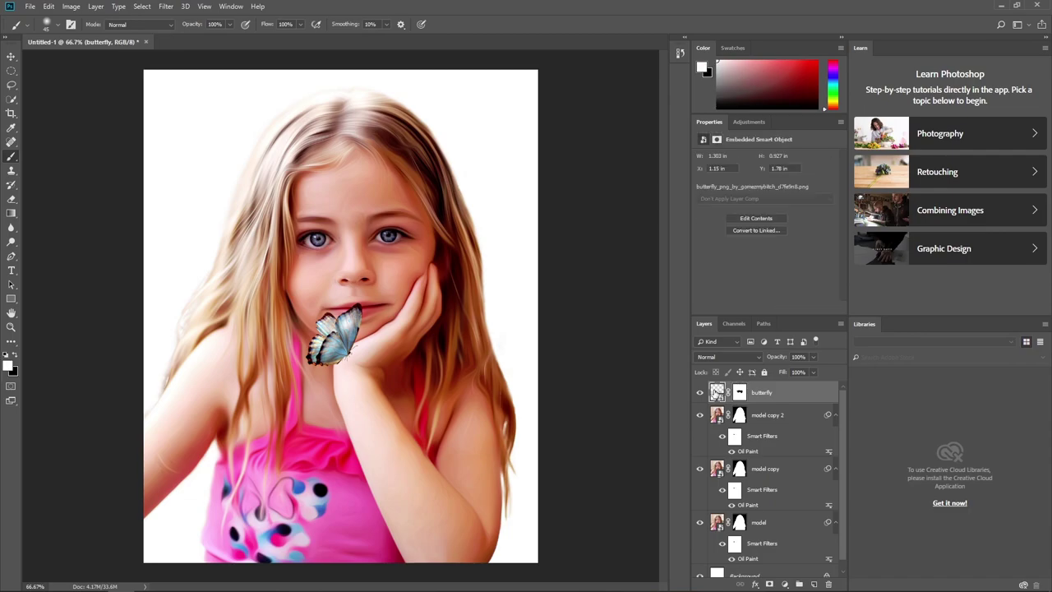
key("ctrl+t")
left_click_drag(388, 306, 380, 333)
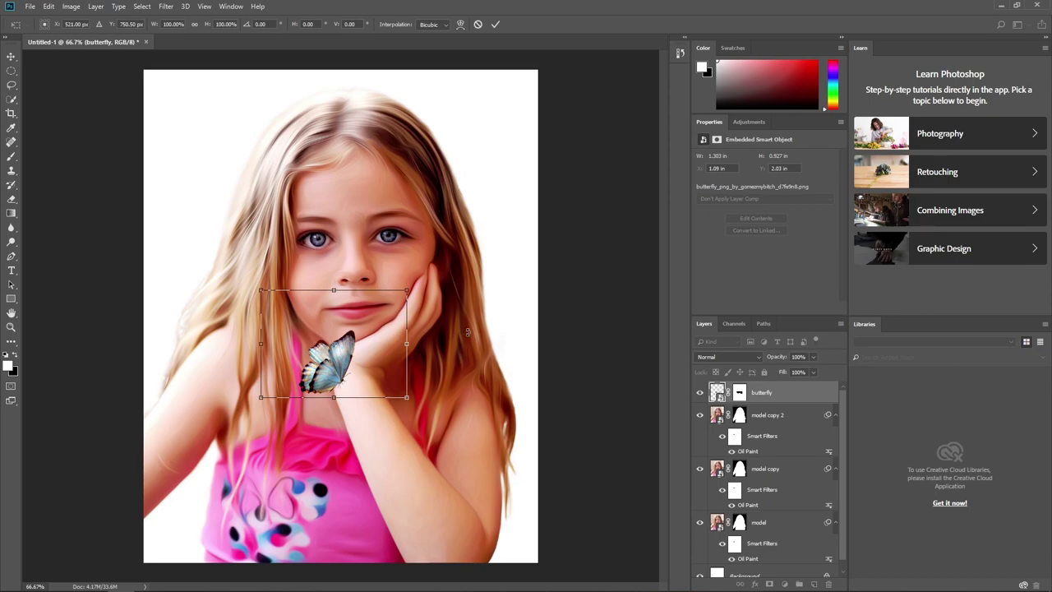
left_click_drag(467, 332, 458, 292)
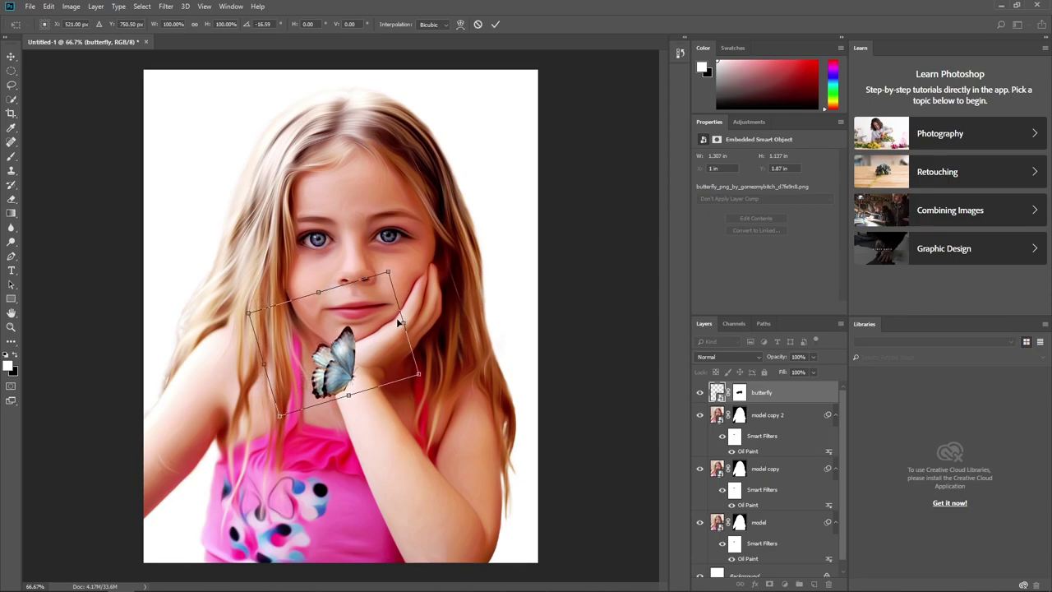
left_click_drag(458, 333, 449, 301)
left_click_drag(374, 315, 363, 340)
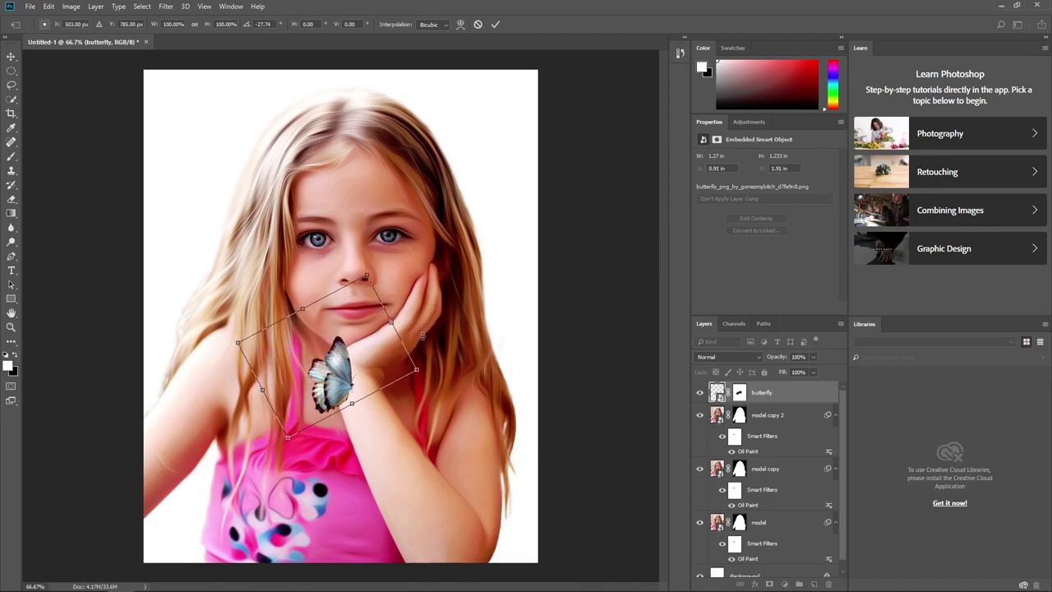
left_click_drag(365, 355, 365, 357)
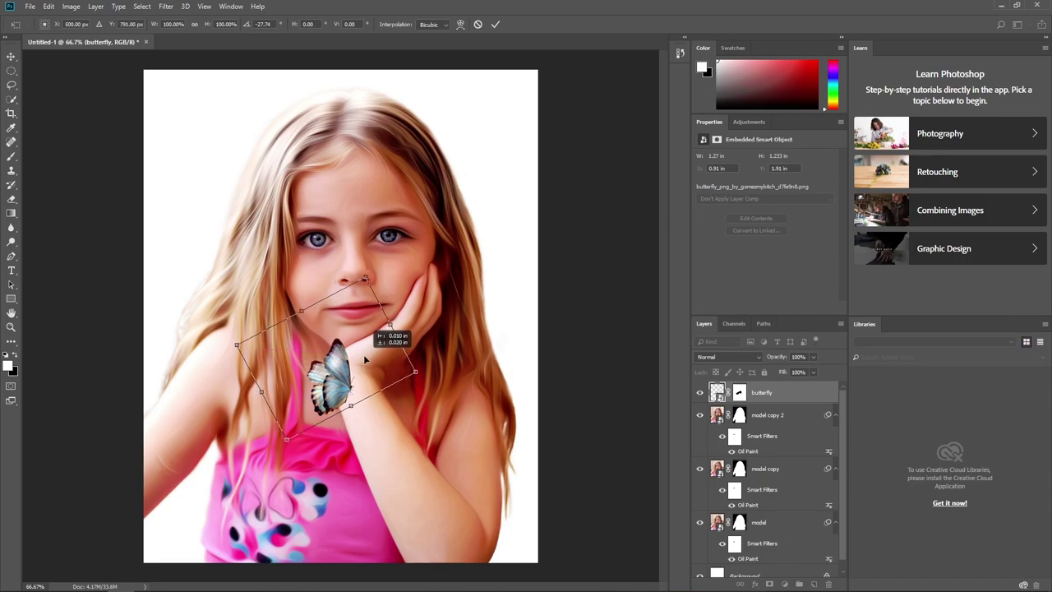
left_click_drag(365, 356, 367, 359)
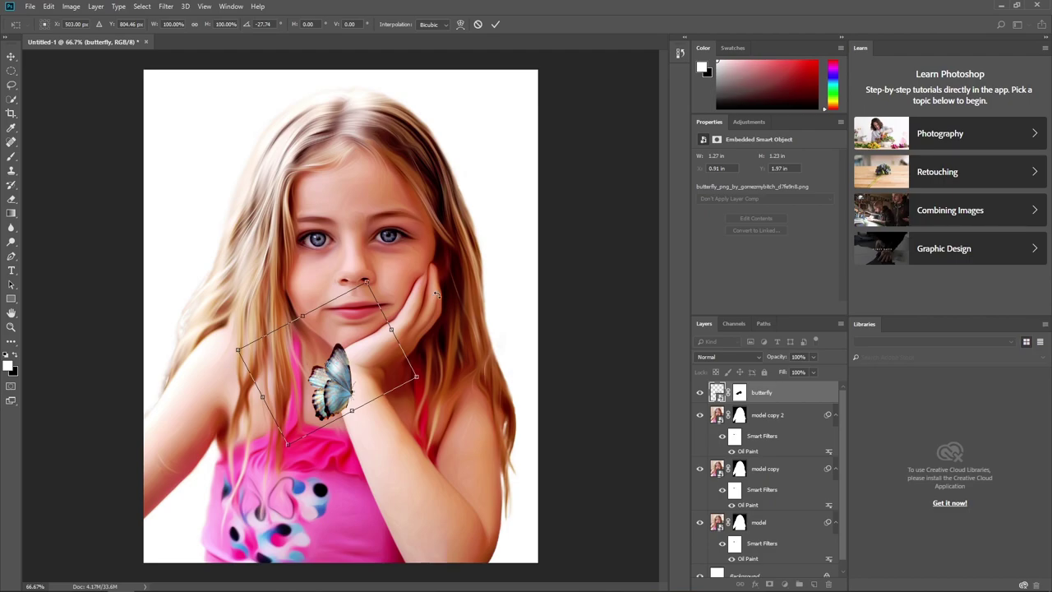
left_click(496, 27)
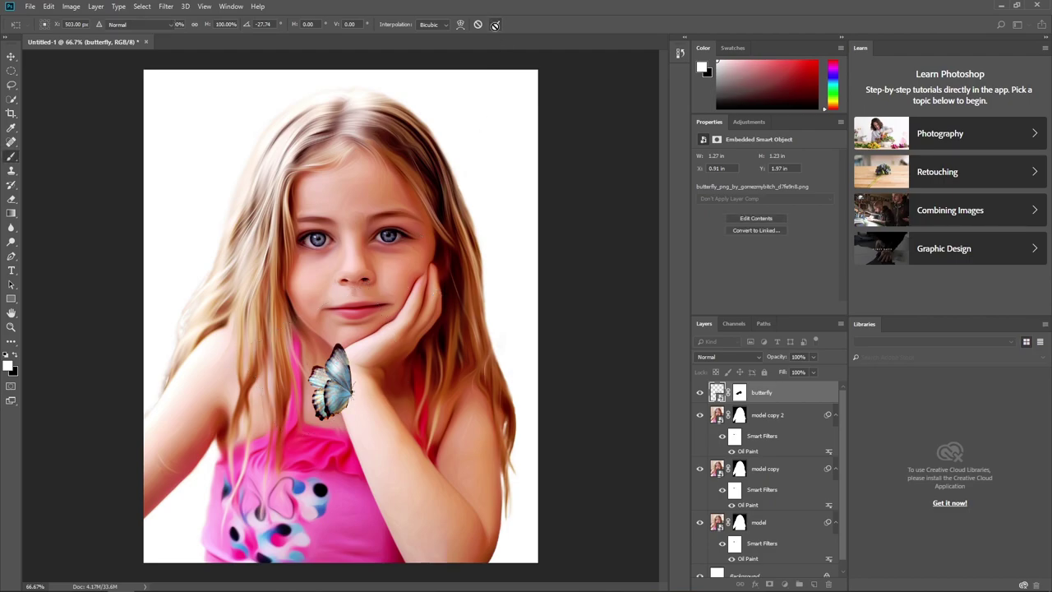
key("b")
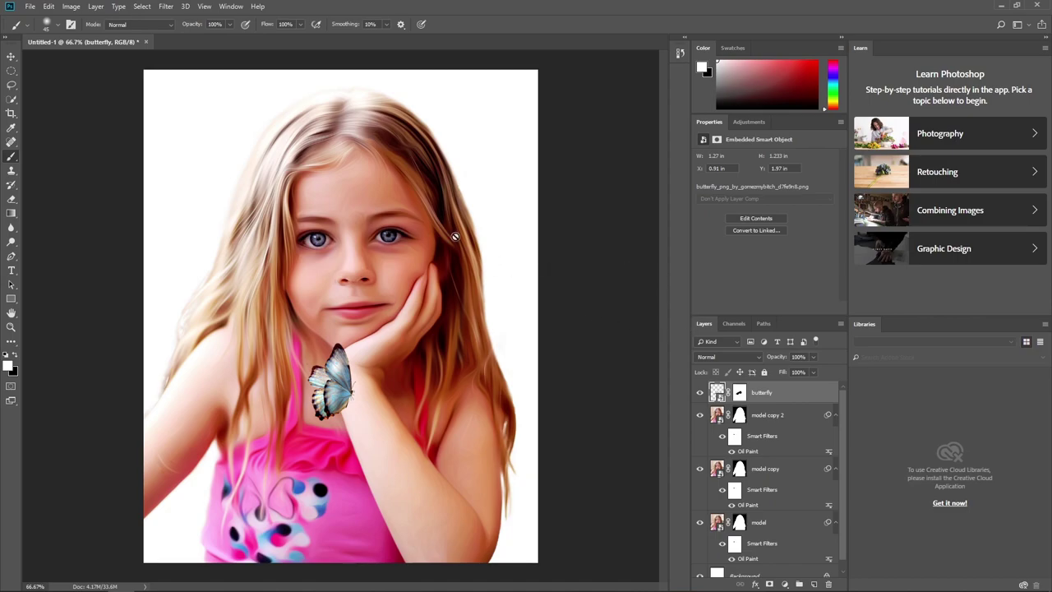
Apply Oil Paint to the butterfly: Stylization 4.4, Cleanliness 6.6, Bristle Detail 10
left_click(166, 6)
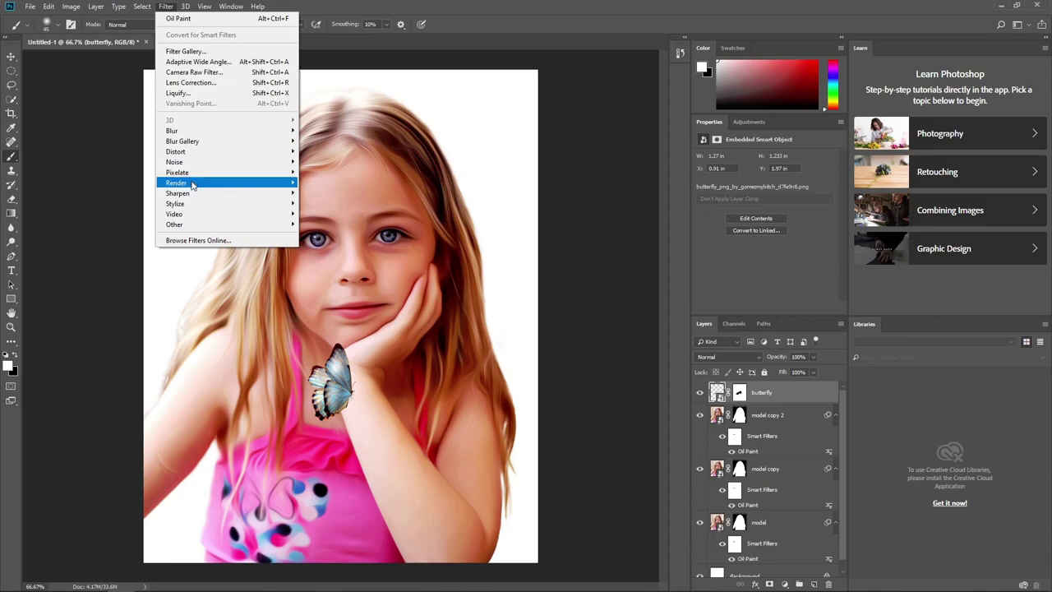
left_click(333, 243)
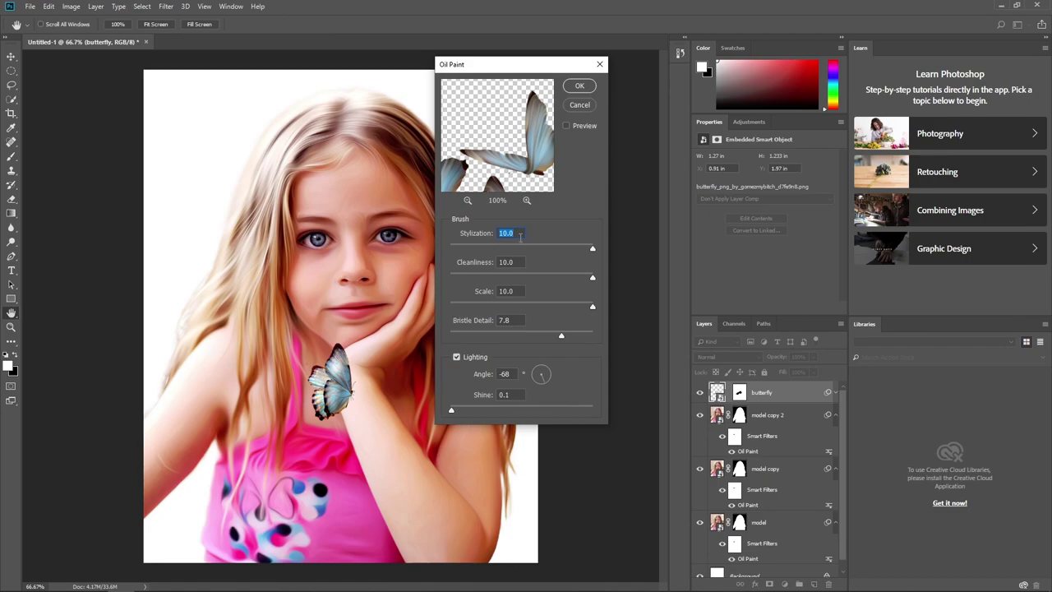
type("4.4")
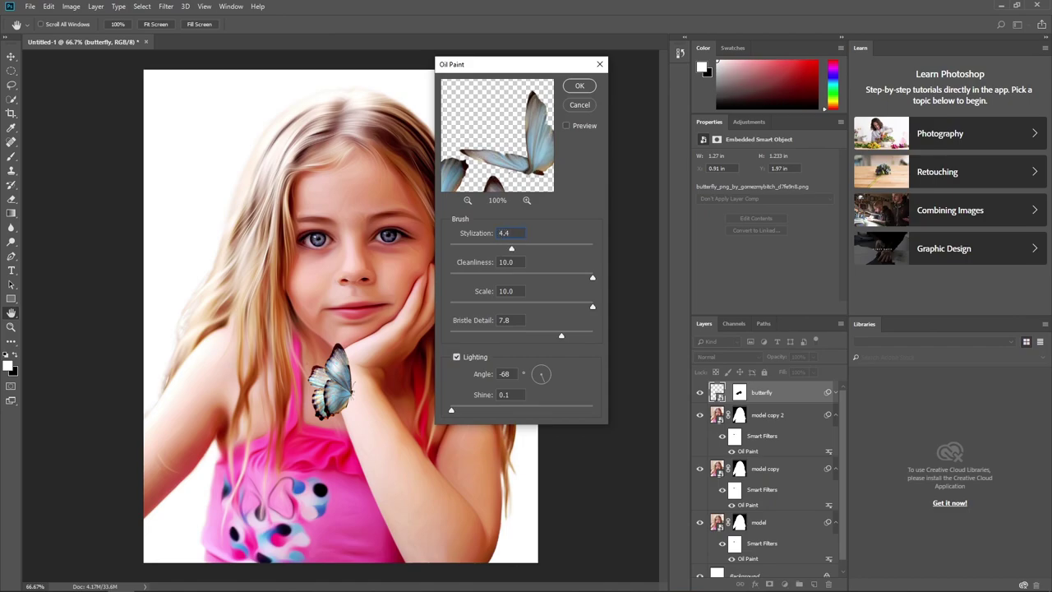
key("Tab")
type("6")
key("Tab")
key("Tab")
type("10")
left_click(587, 87)
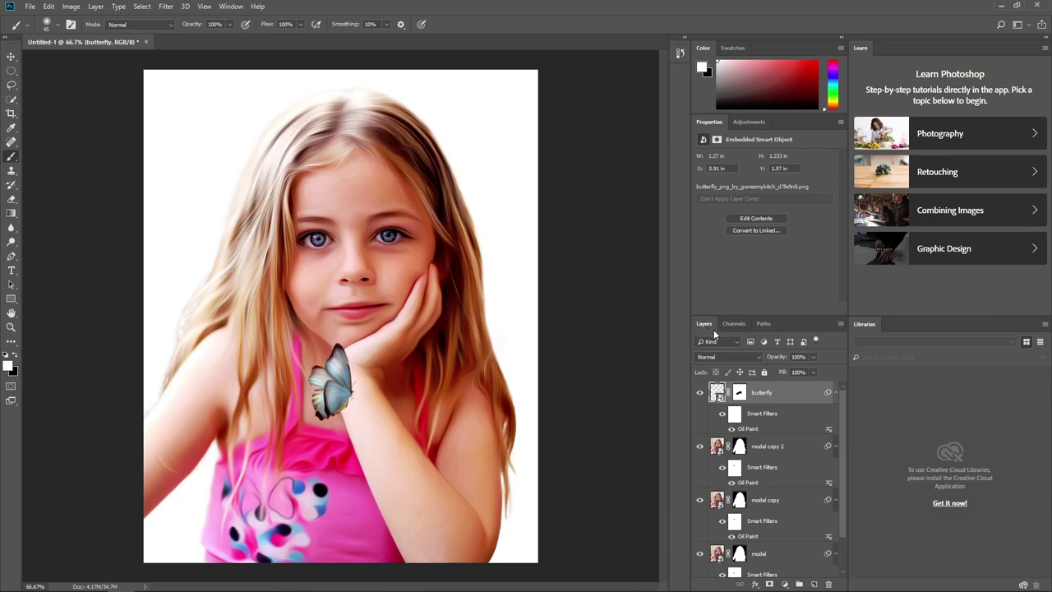
Soften the butterfly with a 1.5-pixel Gaussian Blur smart filter
left_click(167, 8)
mouse_move(224, 131)
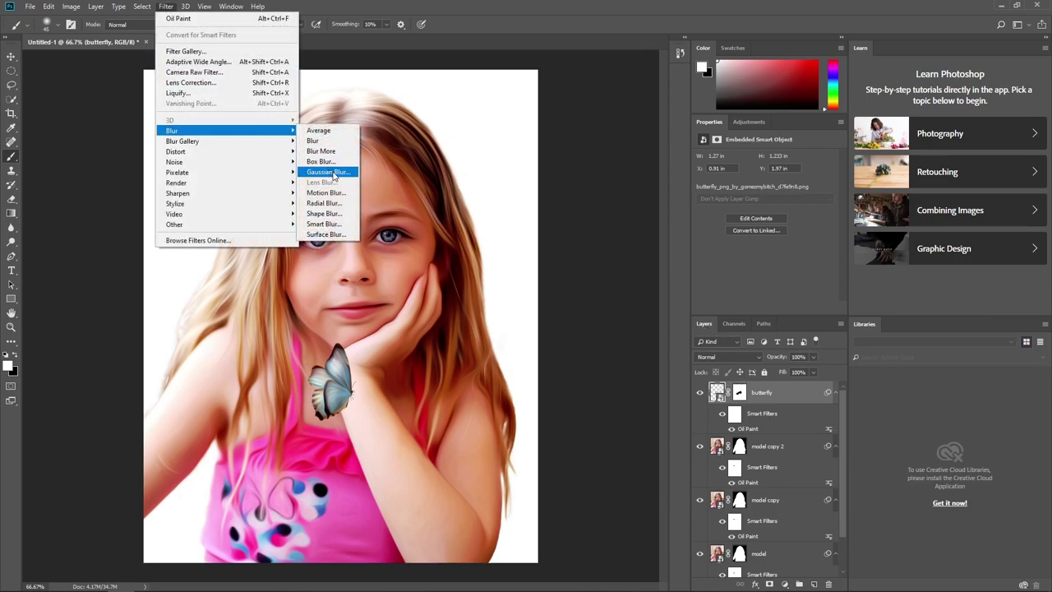
left_click(334, 174)
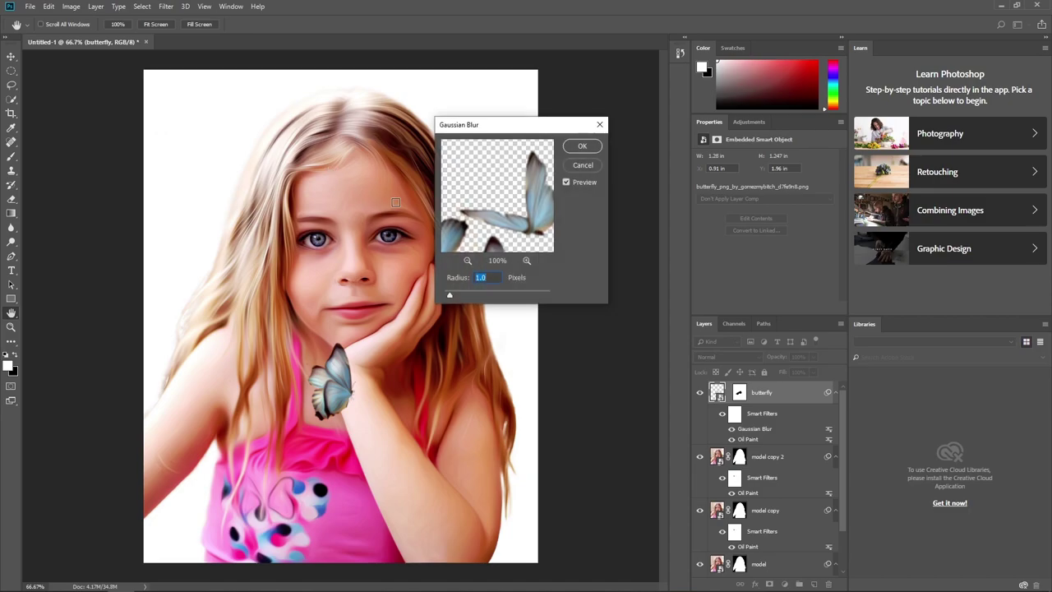
left_click(488, 278)
key("Return")
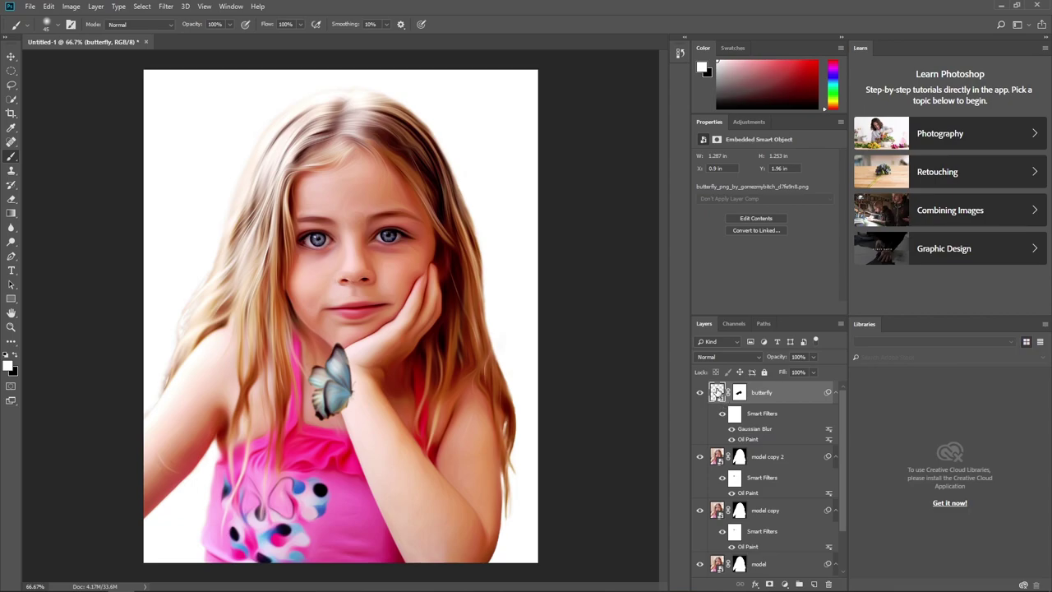
left_click(716, 392)
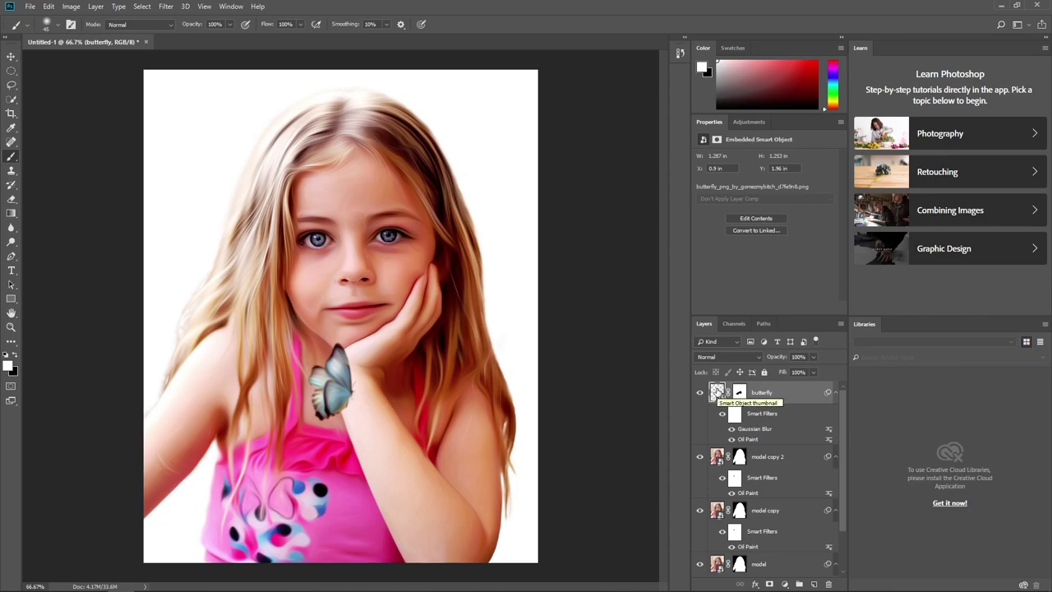
Give the butterfly a drop shadow and split the shadow into its own layer
left_click(756, 583)
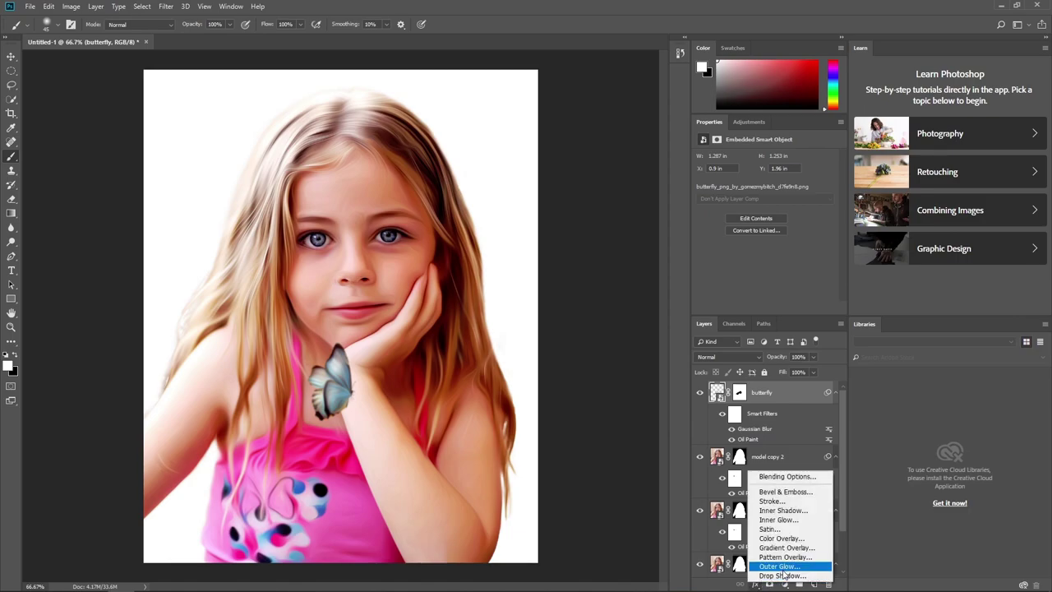
left_click(782, 575)
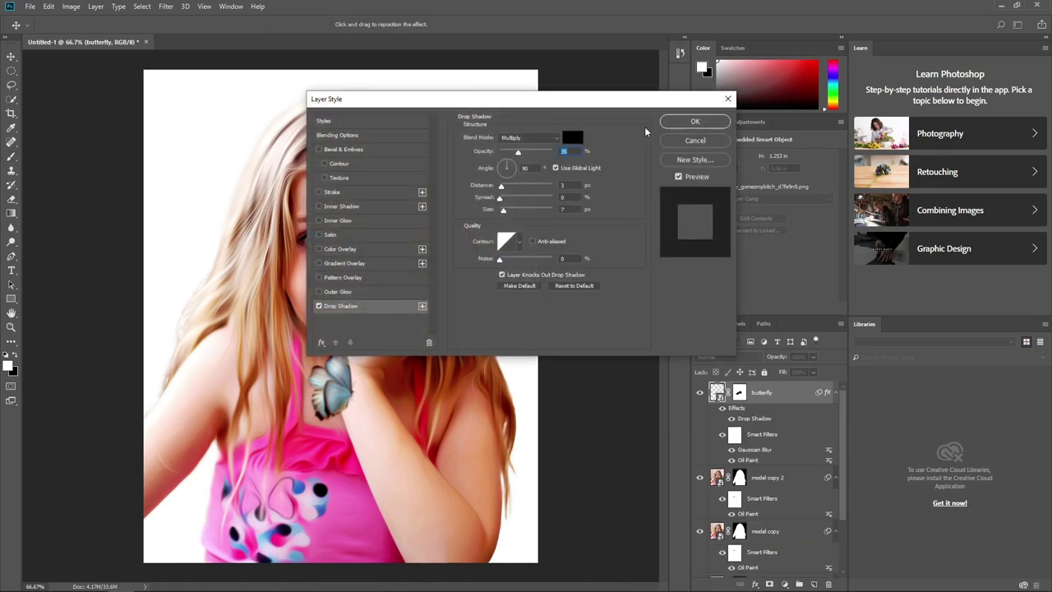
left_click(690, 121)
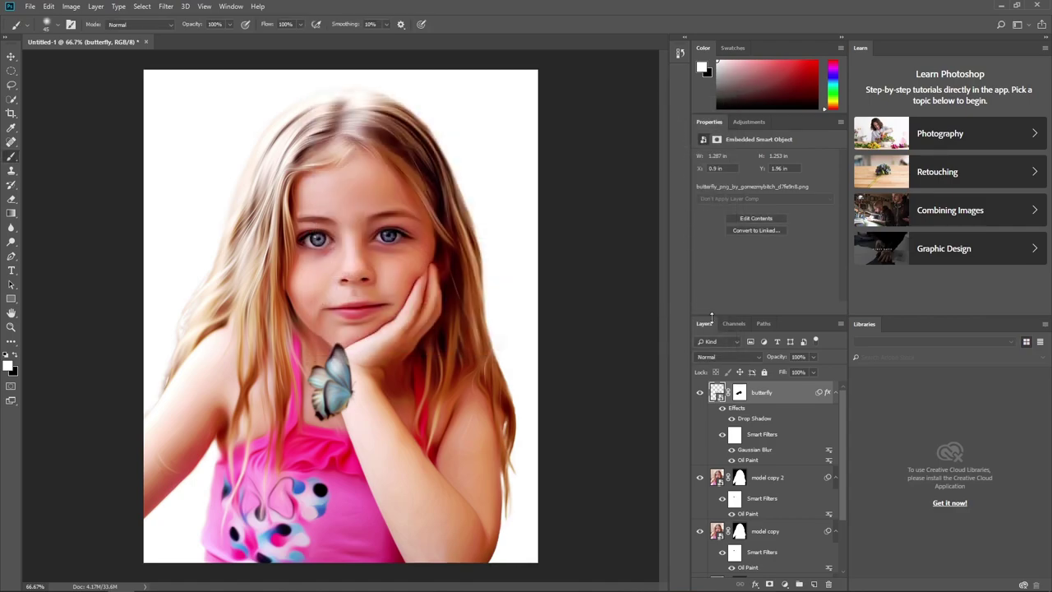
right_click(757, 421)
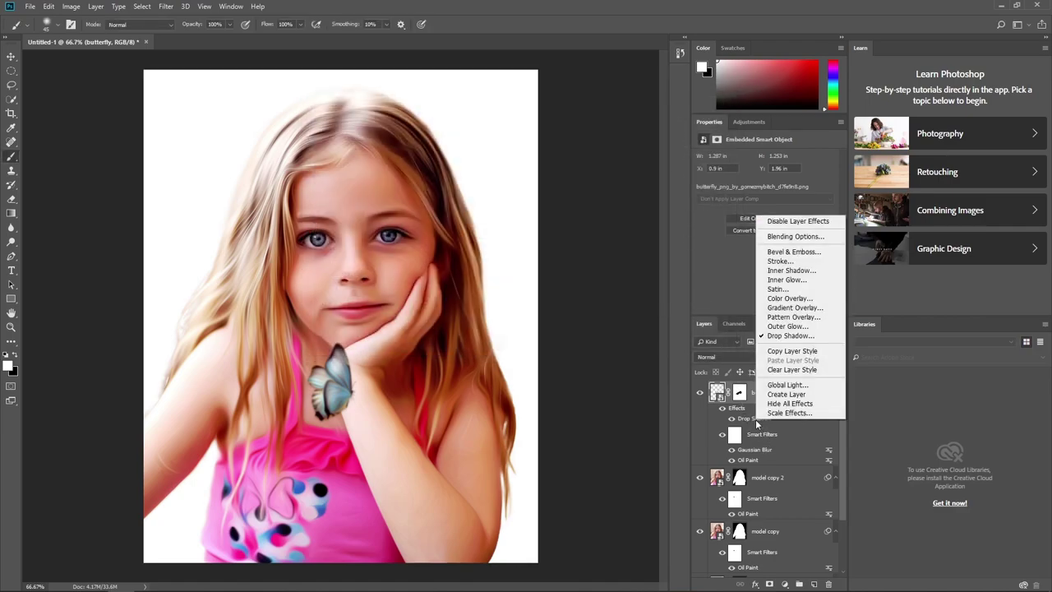
left_click(793, 396)
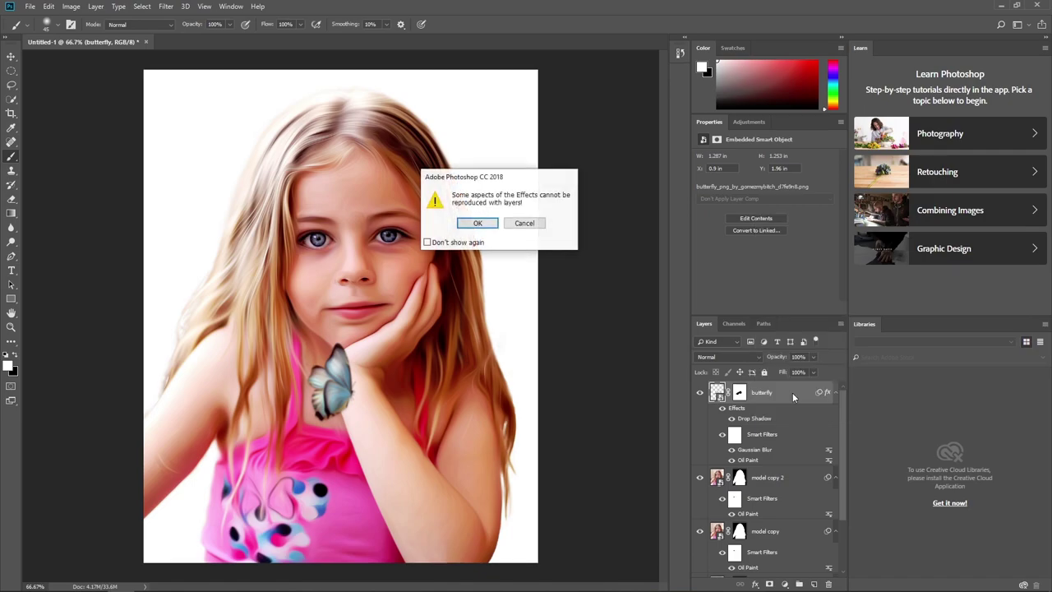
left_click(477, 224)
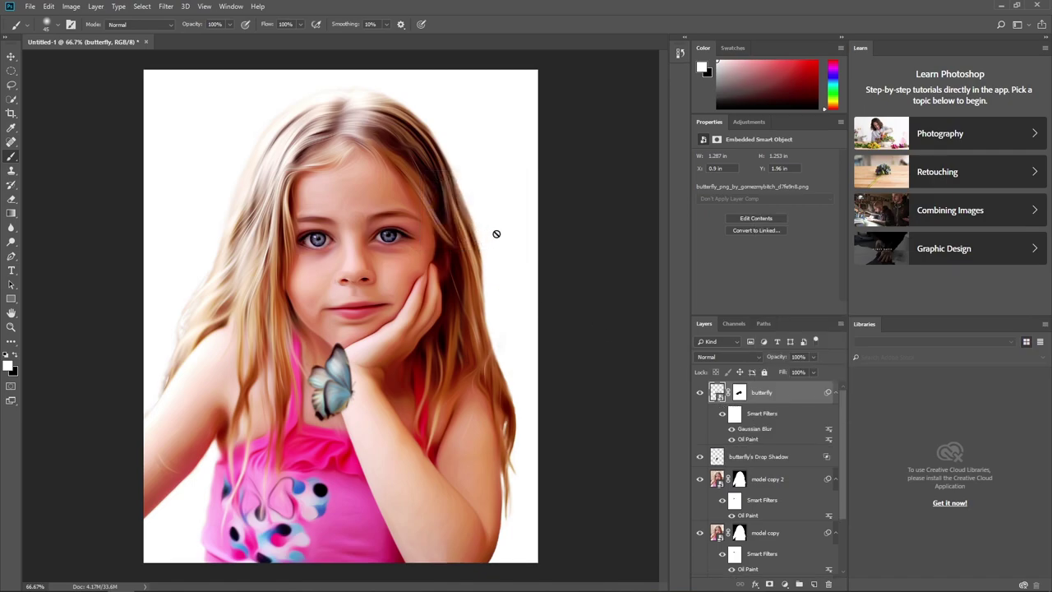
Skew the shadow layer along the wrist and lower its fill to 15%
left_click(741, 457)
key("ctrl+t")
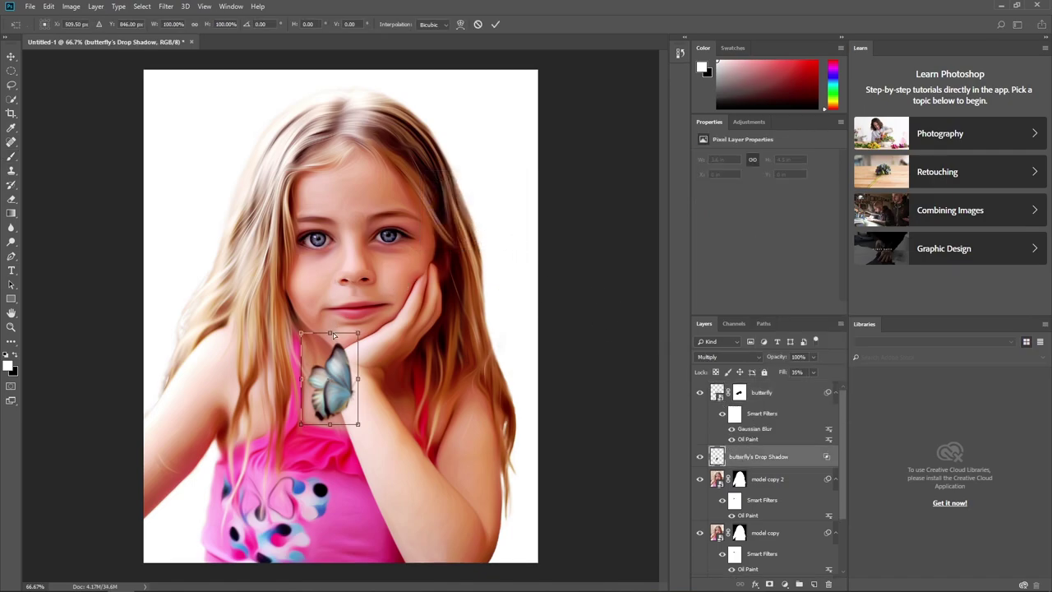
left_click_drag(330, 333, 341, 333)
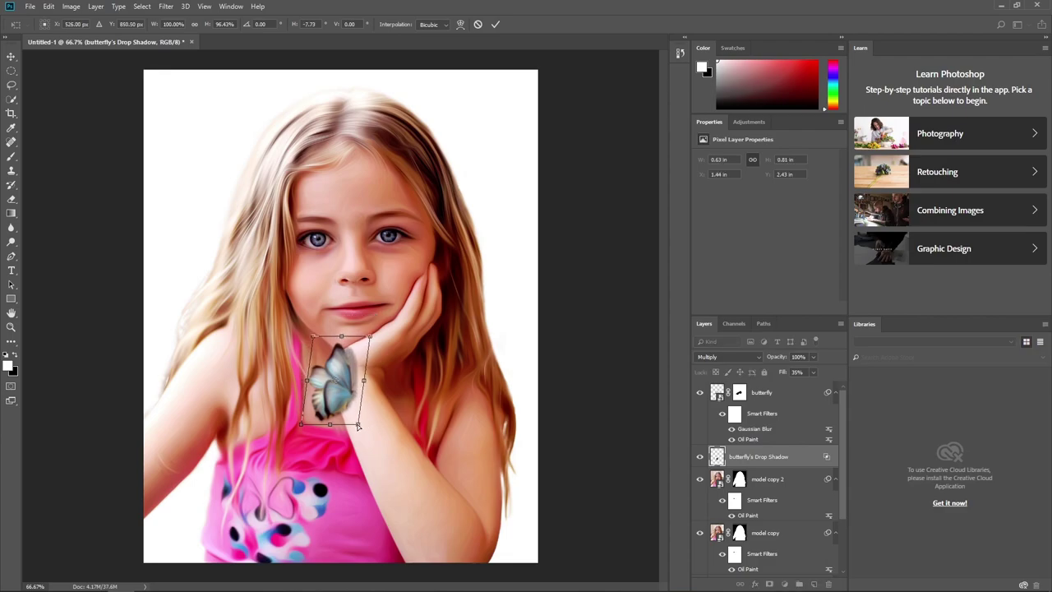
left_click_drag(359, 426, 352, 424)
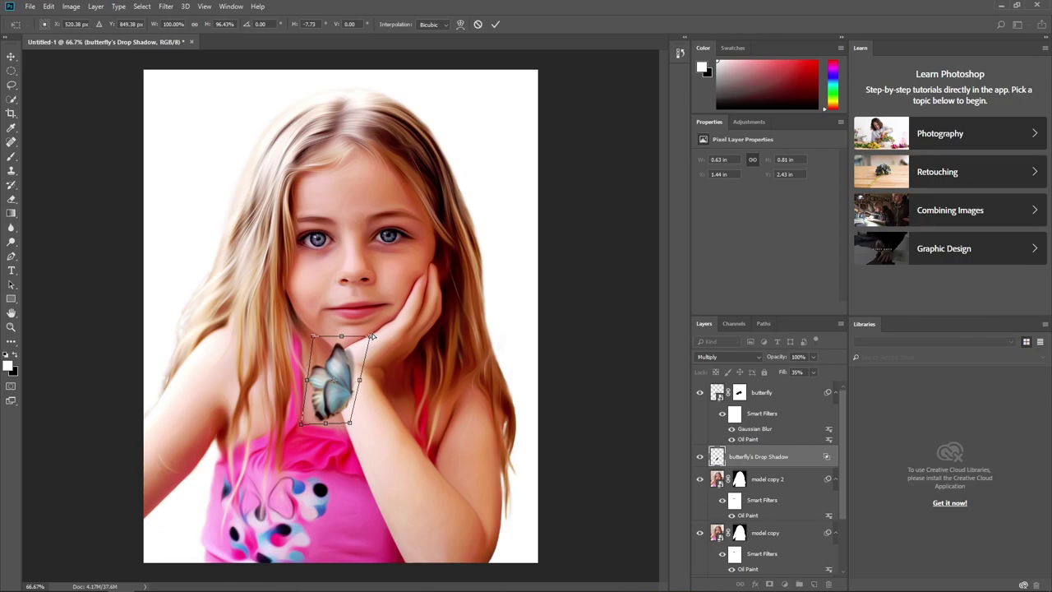
left_click_drag(374, 336, 378, 338)
left_click_drag(313, 335, 317, 341)
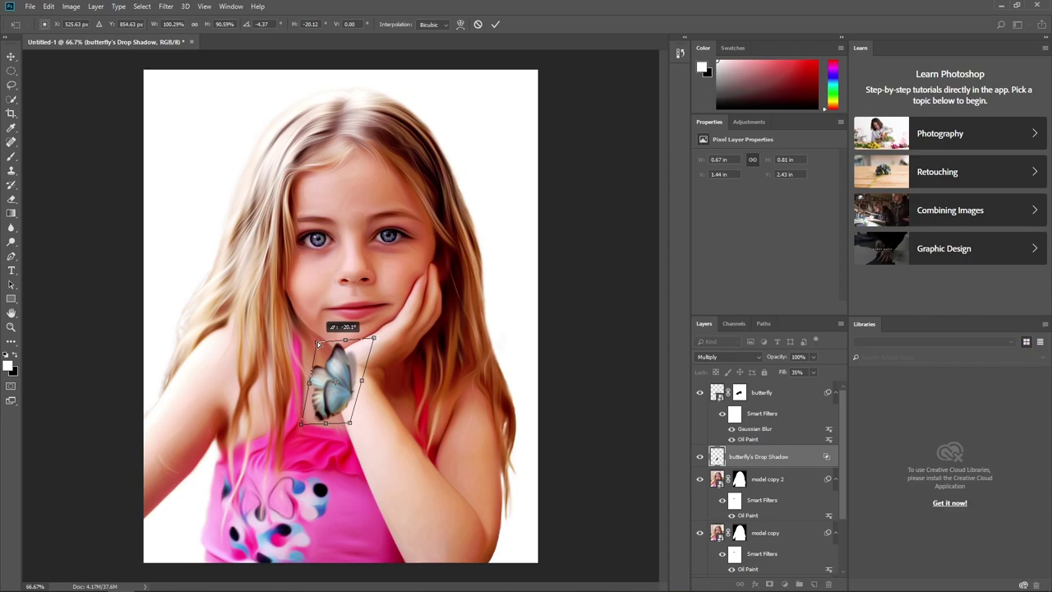
key("Return")
key("b")
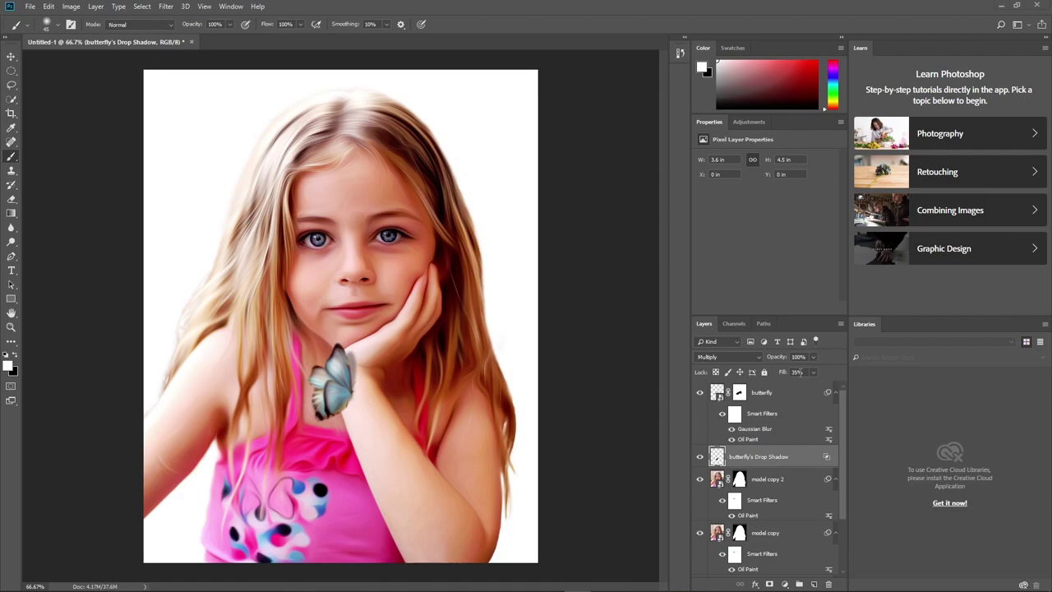
left_click_drag(786, 374, 780, 374)
Add a Color Lookup layer above the butterfly using Bleach Bypass.look
left_click(888, 403)
left_click(774, 396)
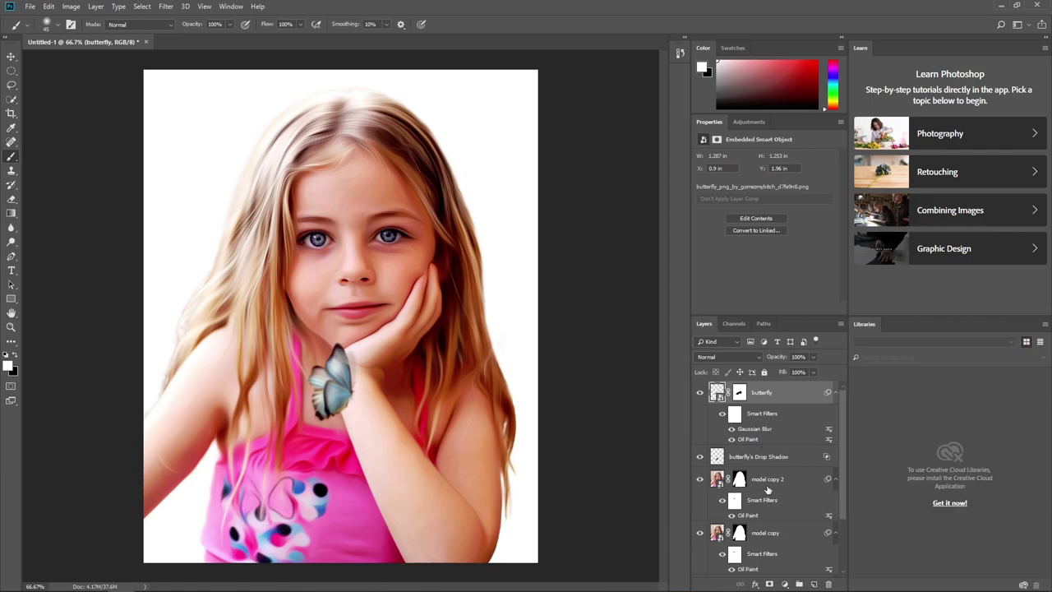
left_click(785, 583)
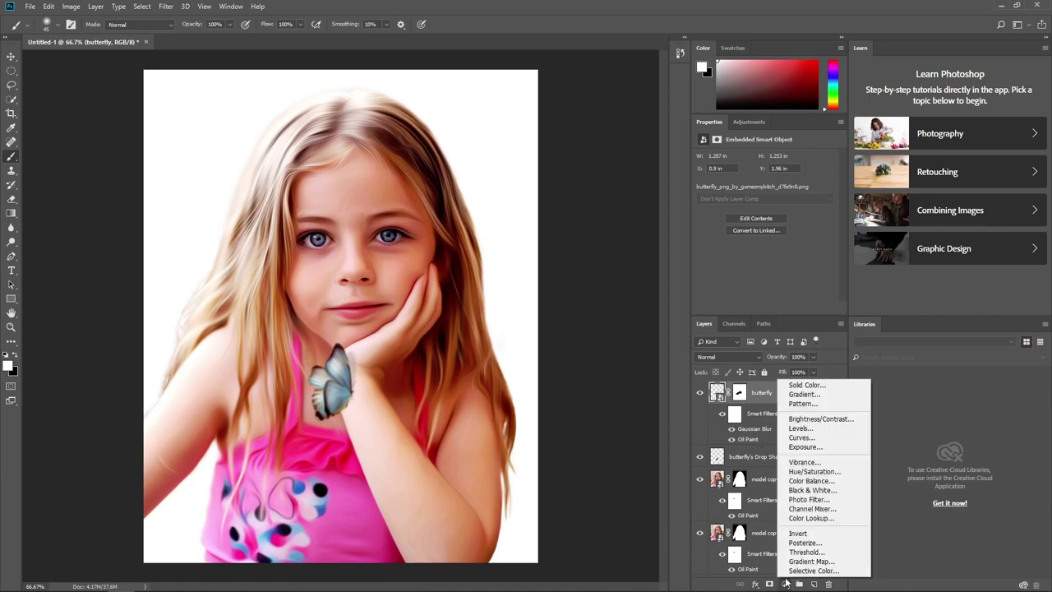
left_click(812, 519)
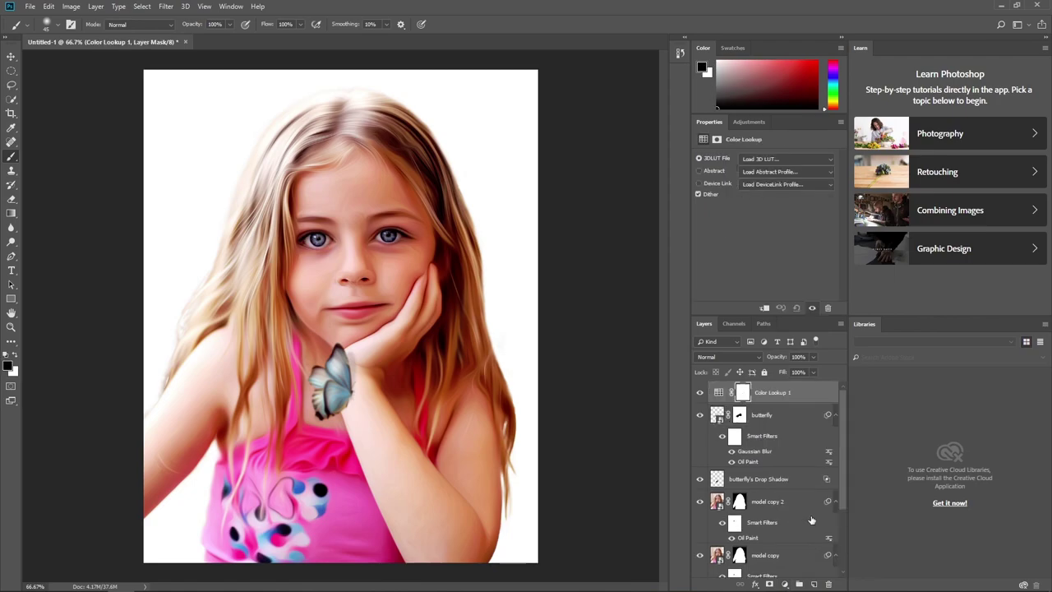
left_click(765, 158)
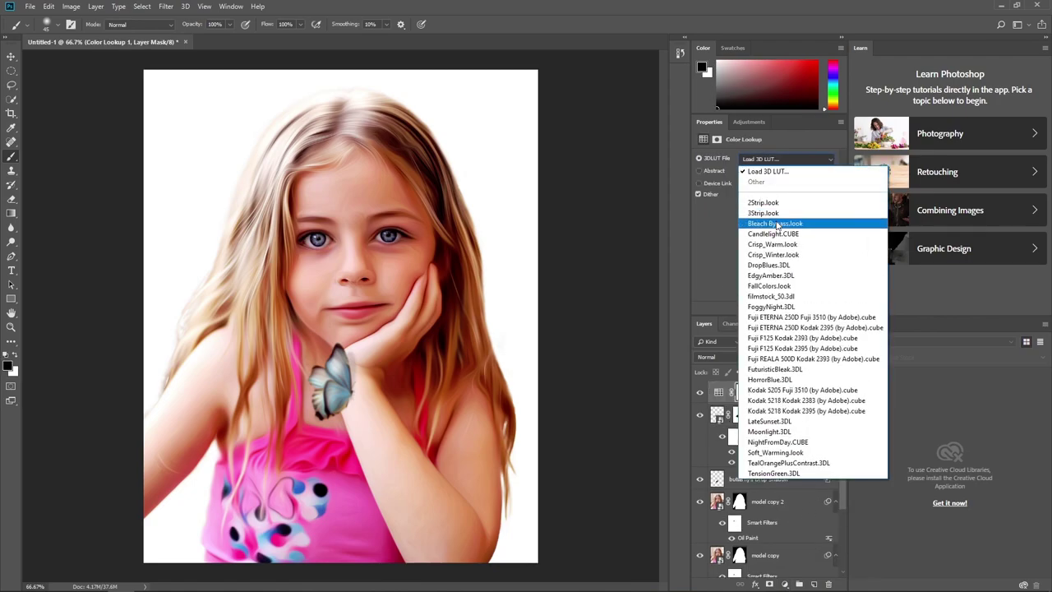
left_click(776, 218)
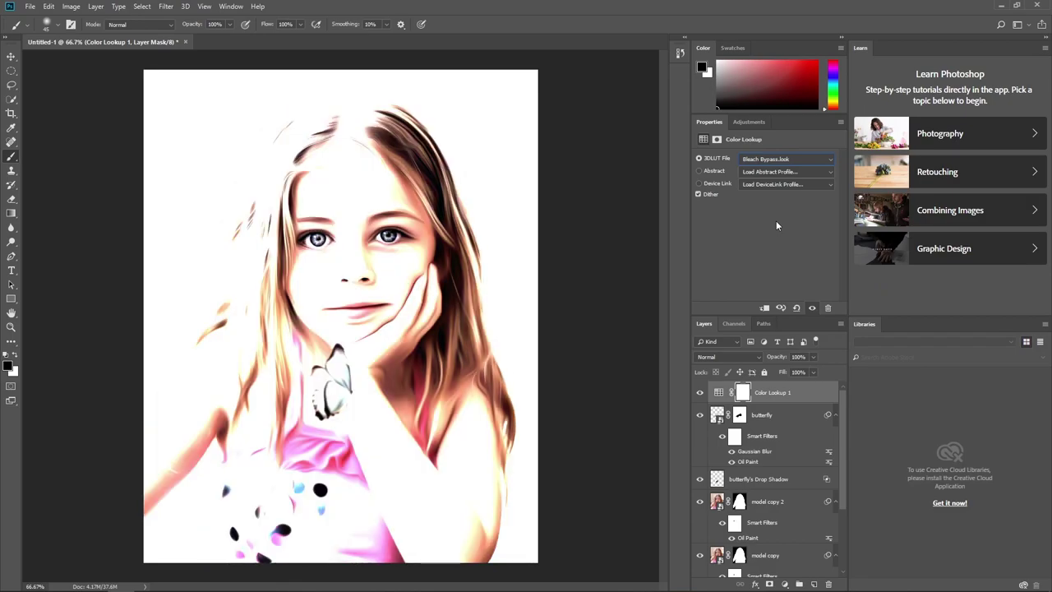
Blend Color Lookup 1 in Soft Light at 53% fill
left_click(726, 360)
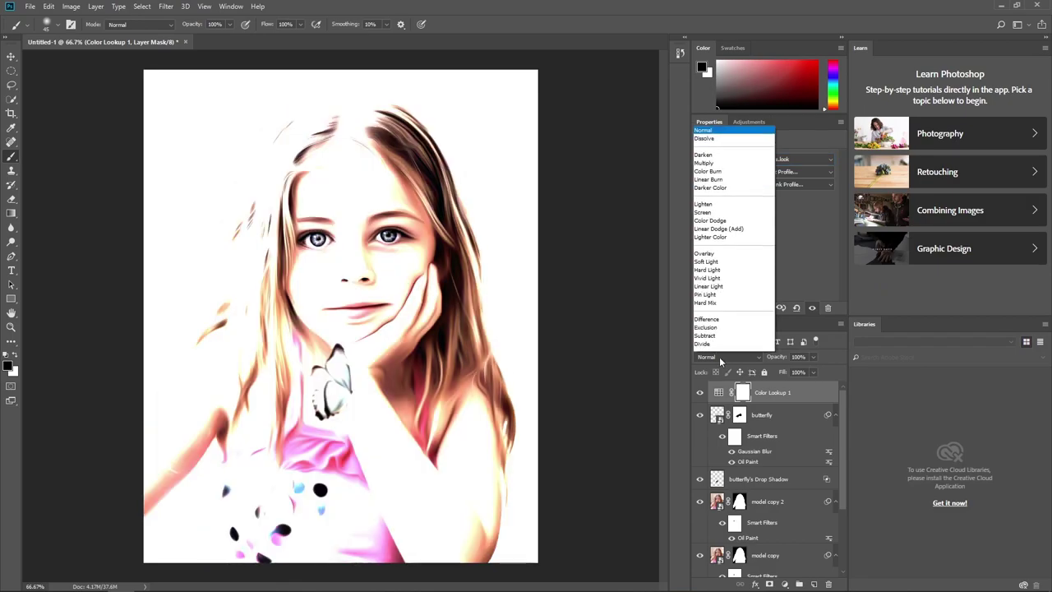
left_click(727, 223)
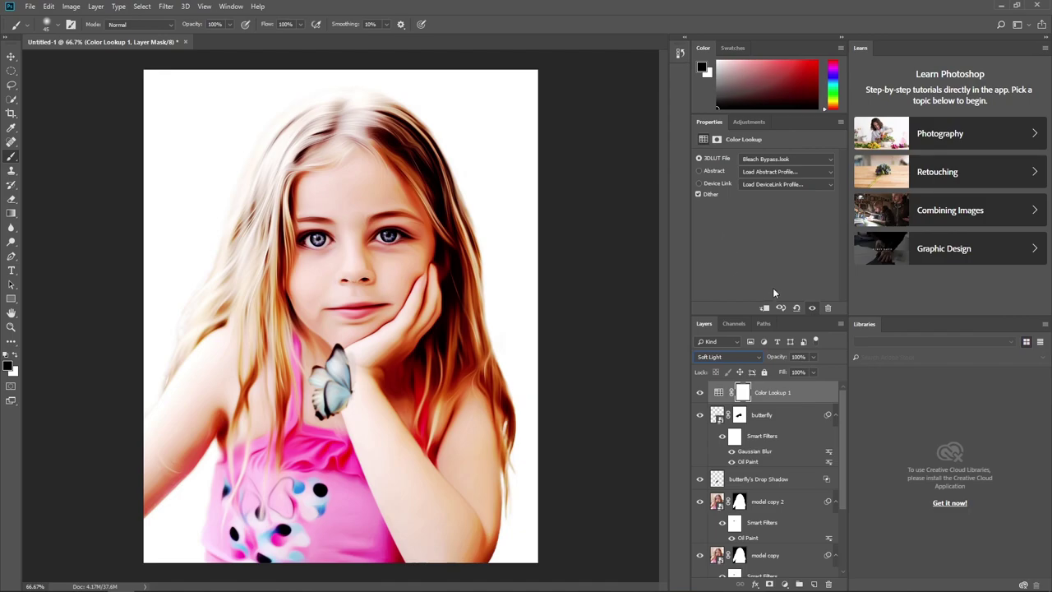
left_click(801, 371)
type("53")
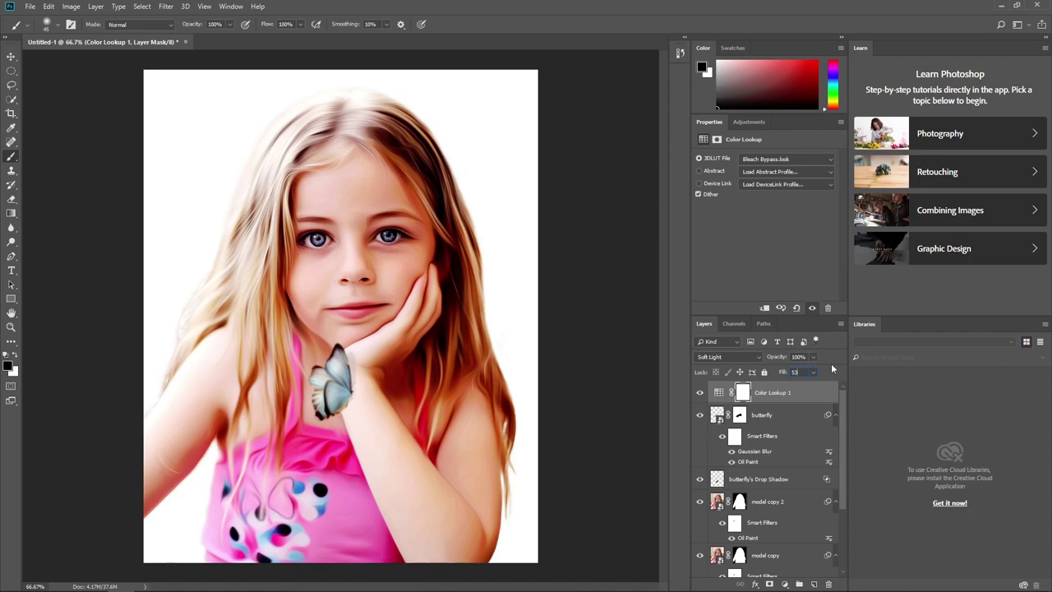
key("Return")
left_click(785, 585)
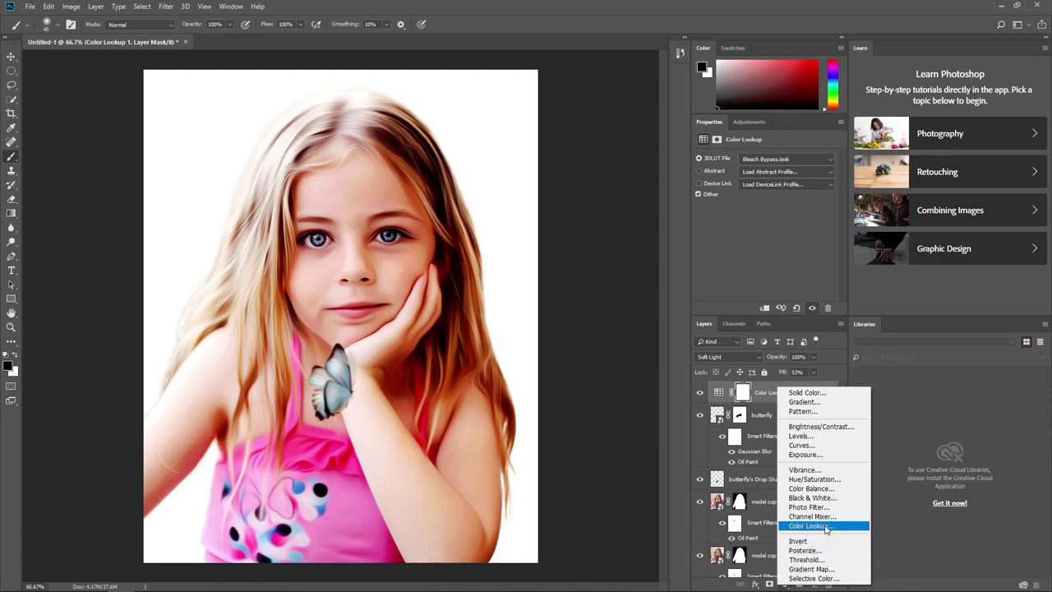
Add a second Color Lookup using TensionGreen.3DL at 64% fill
left_click(827, 526)
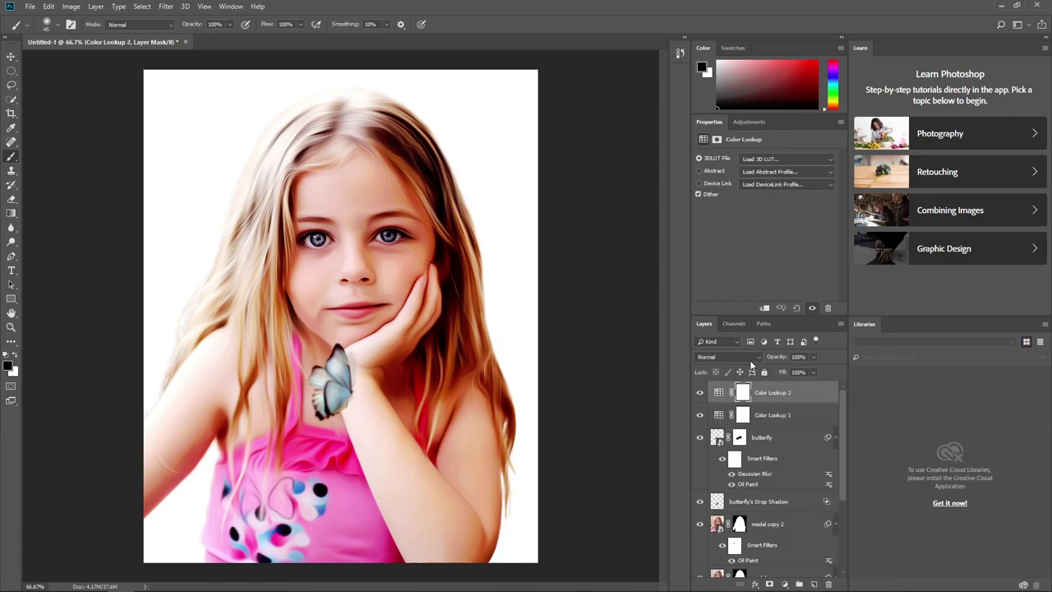
left_click(767, 159)
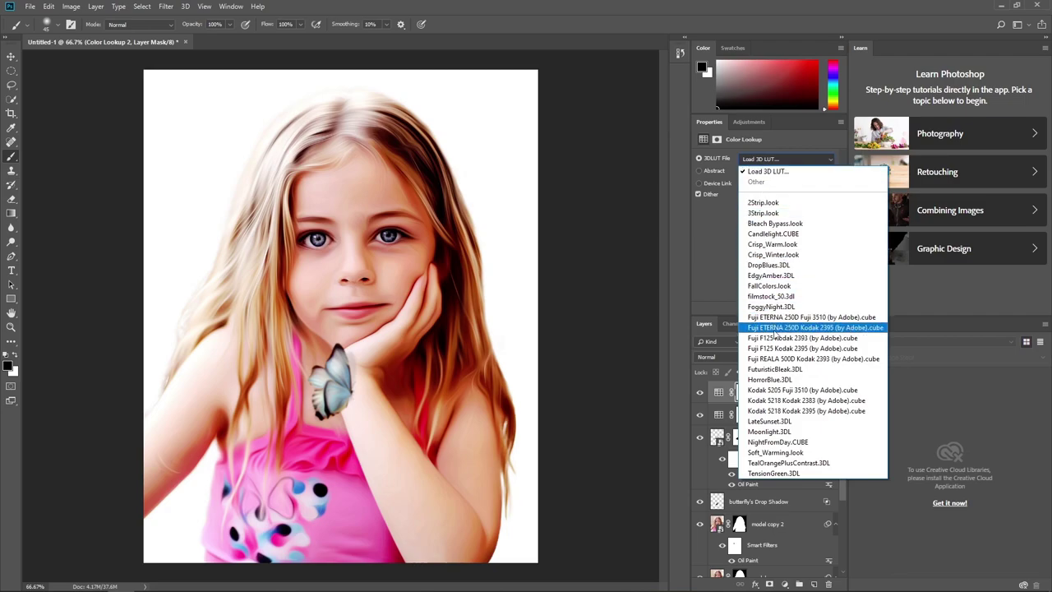
left_click(789, 474)
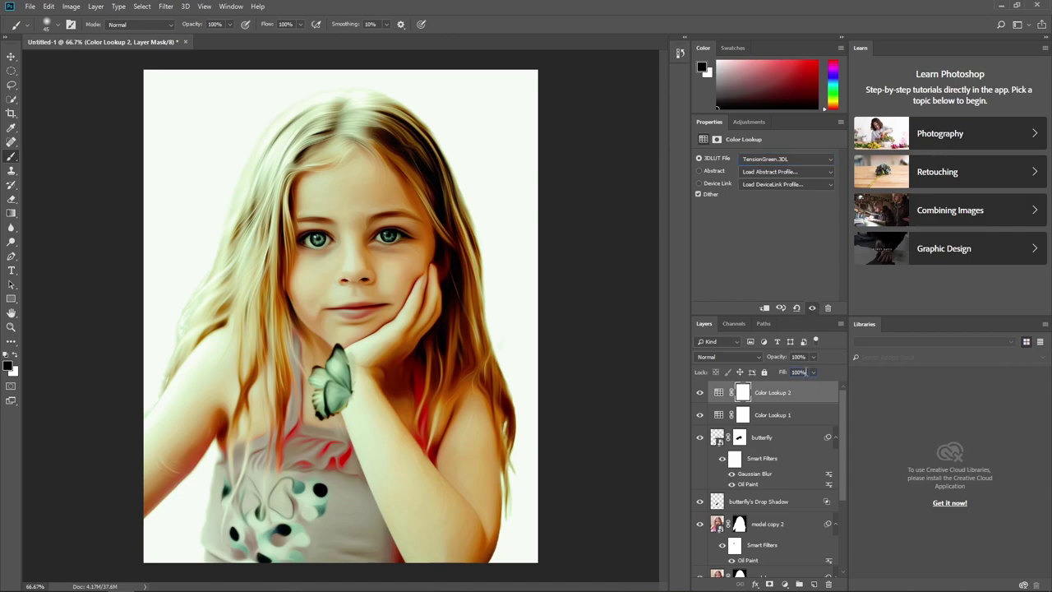
left_click(803, 371)
type("64")
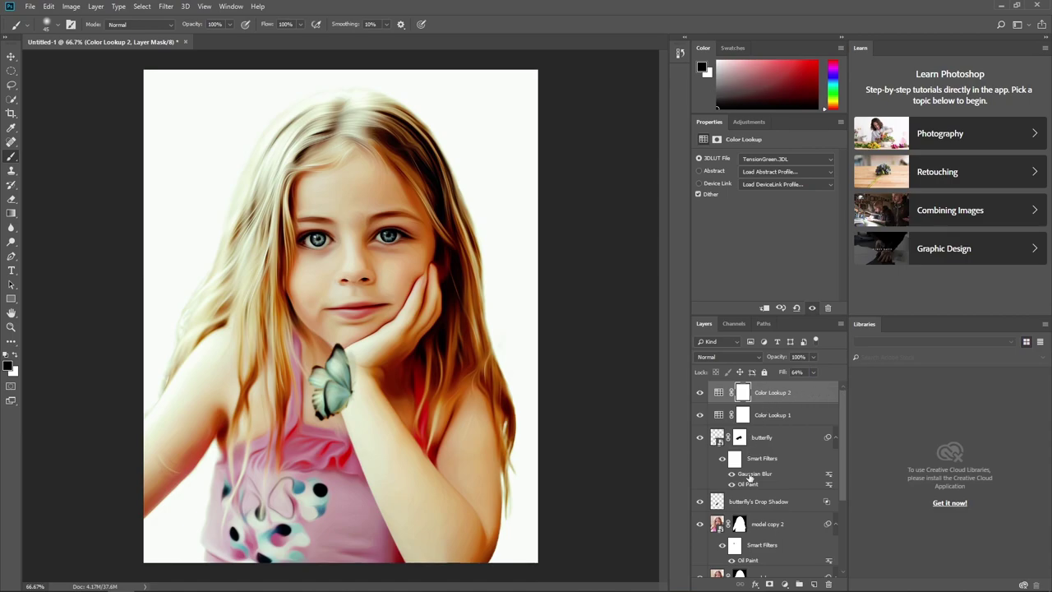
Add a third Color Lookup layer using LateSunset.3DL
left_click(785, 584)
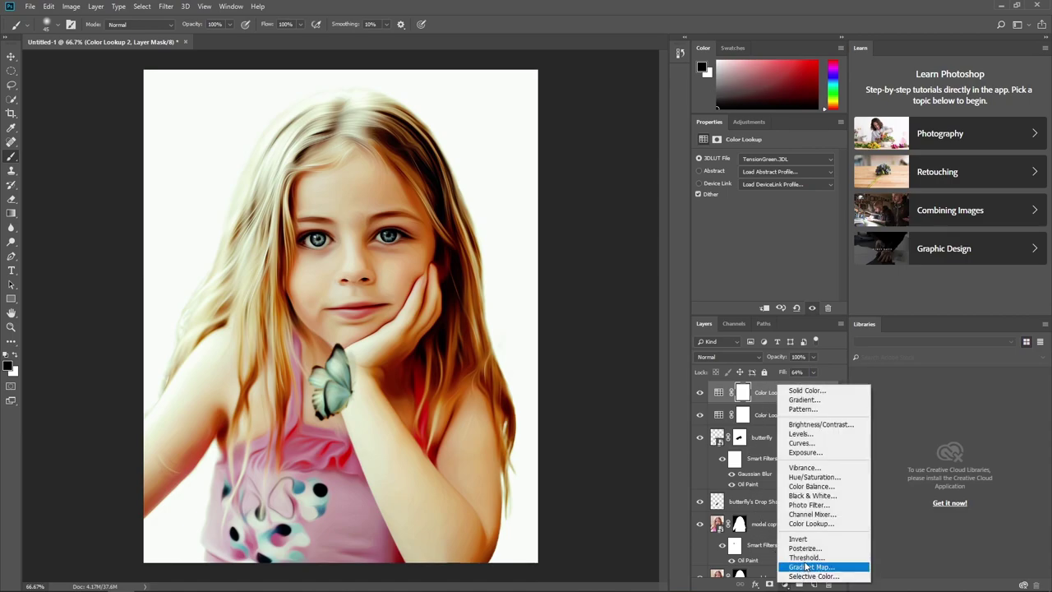
left_click(810, 524)
left_click(764, 160)
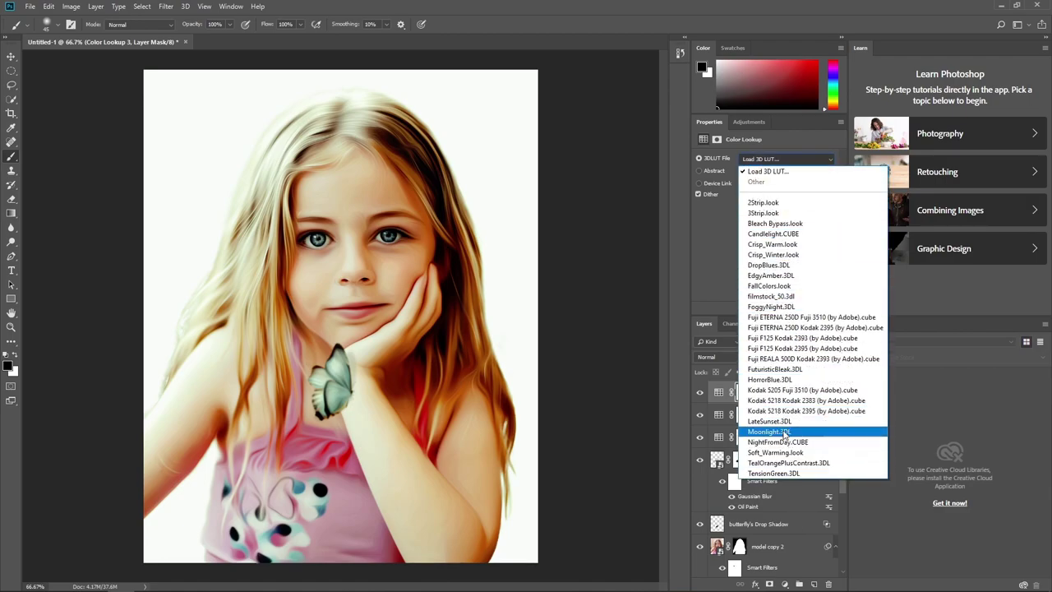
left_click(781, 422)
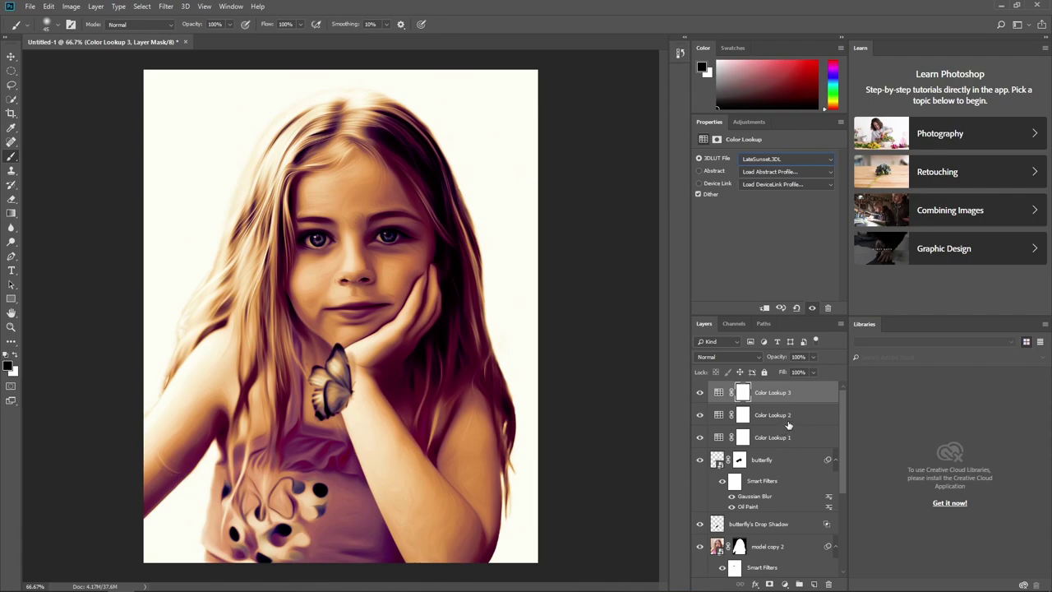
Blend the LateSunset lookup layer in Color Dodge with 17% fill
left_click(743, 360)
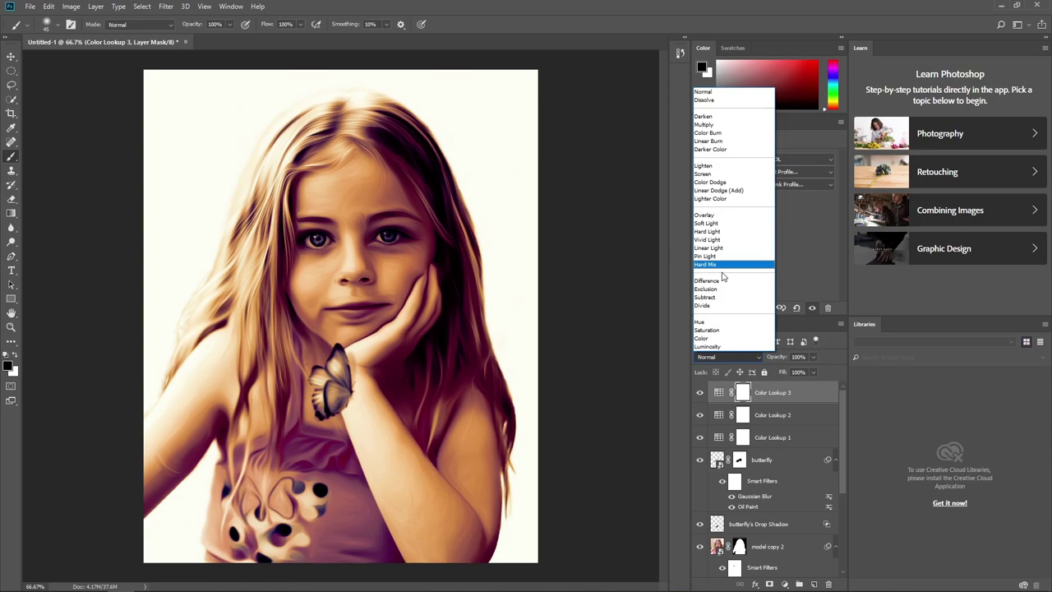
left_click(717, 182)
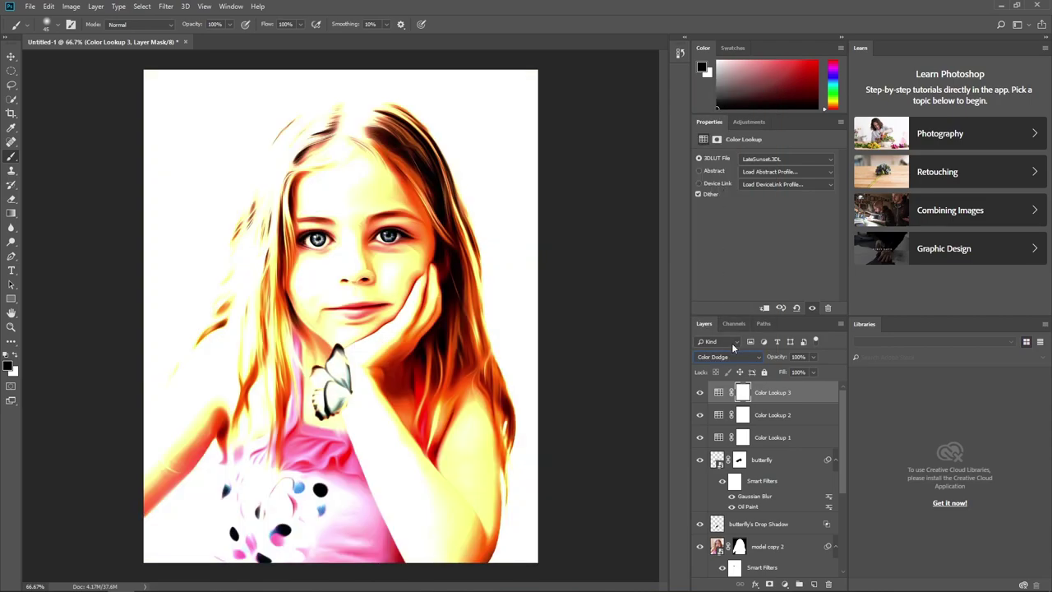
left_click(799, 371)
type("17")
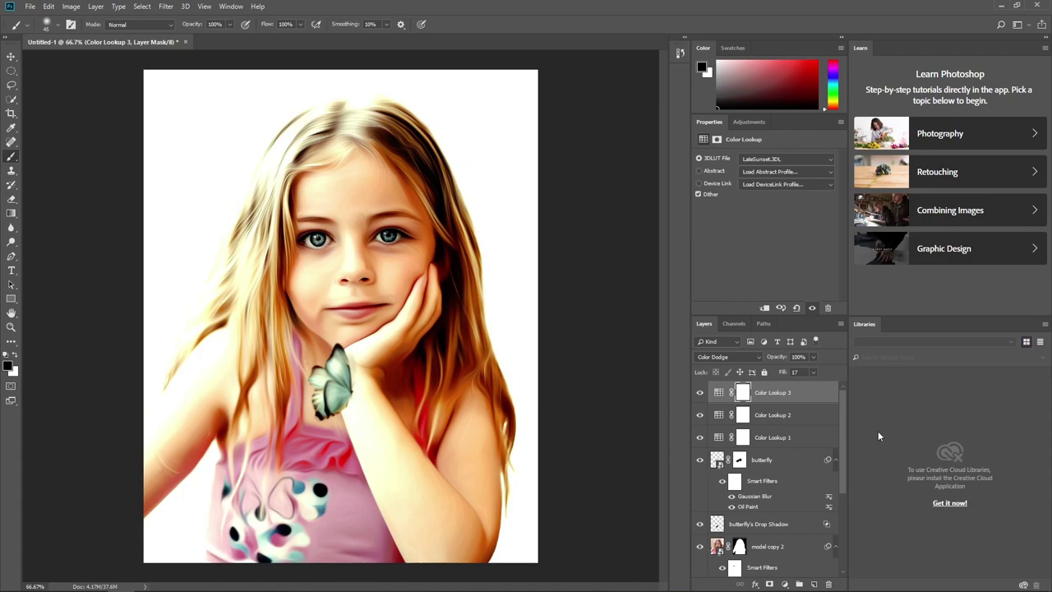
Place the watercolor splatter image above Background, scaled and moved to cover the canvas
left_click_drag(842, 425, 833, 505)
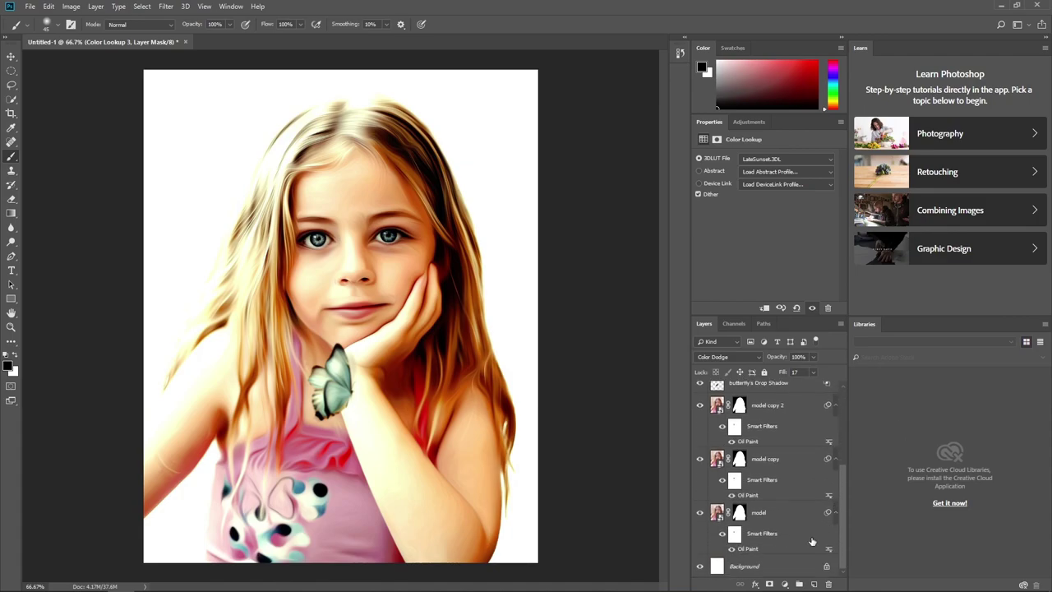
left_click(781, 565)
left_click(12, 354)
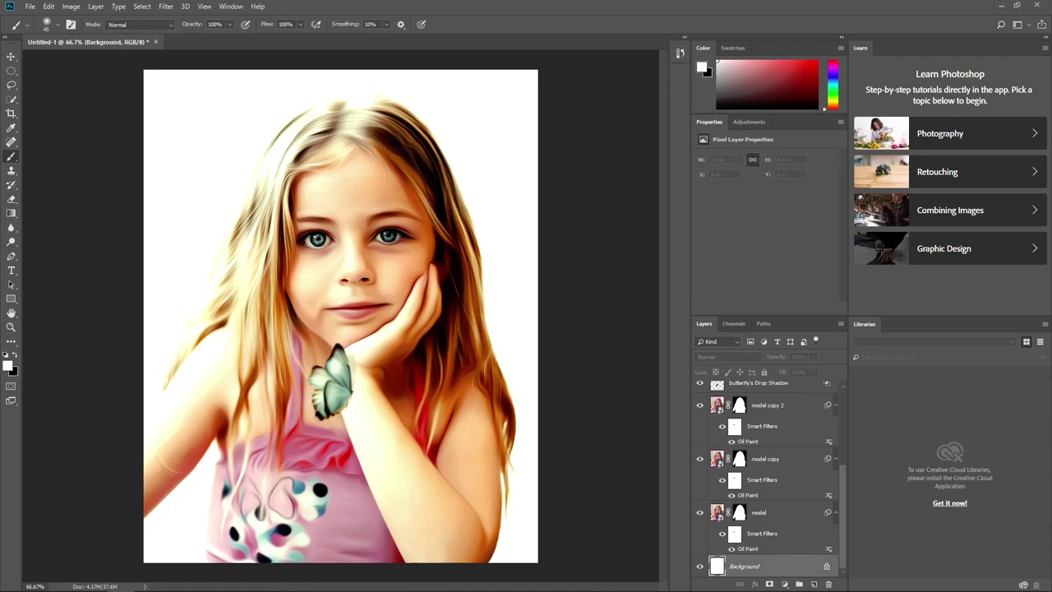
left_click_drag(115, 337, 220, 324)
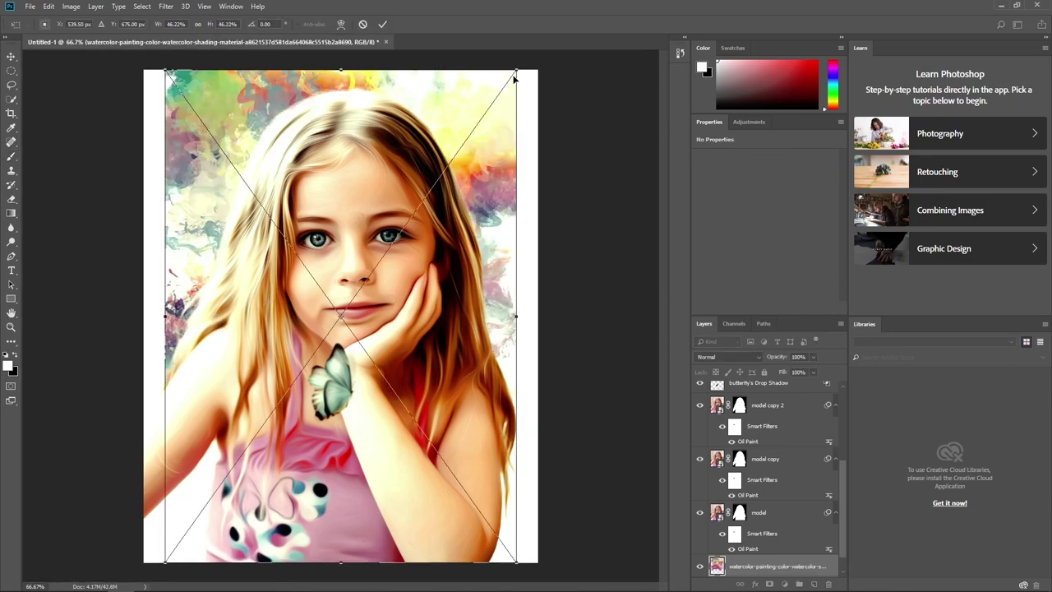
left_click_drag(516, 72, 575, 74)
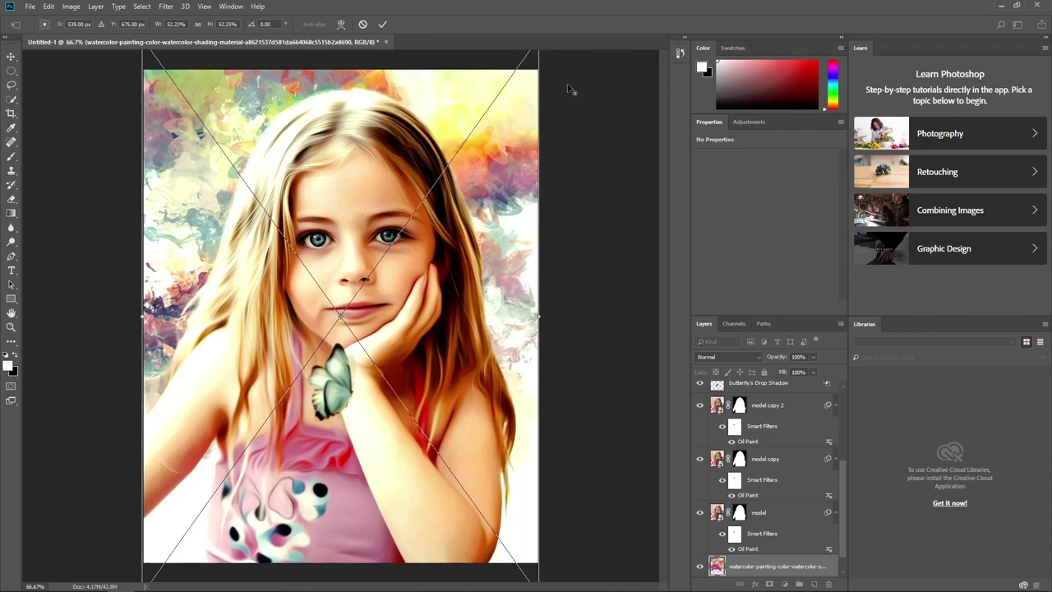
left_click_drag(484, 149, 487, 189)
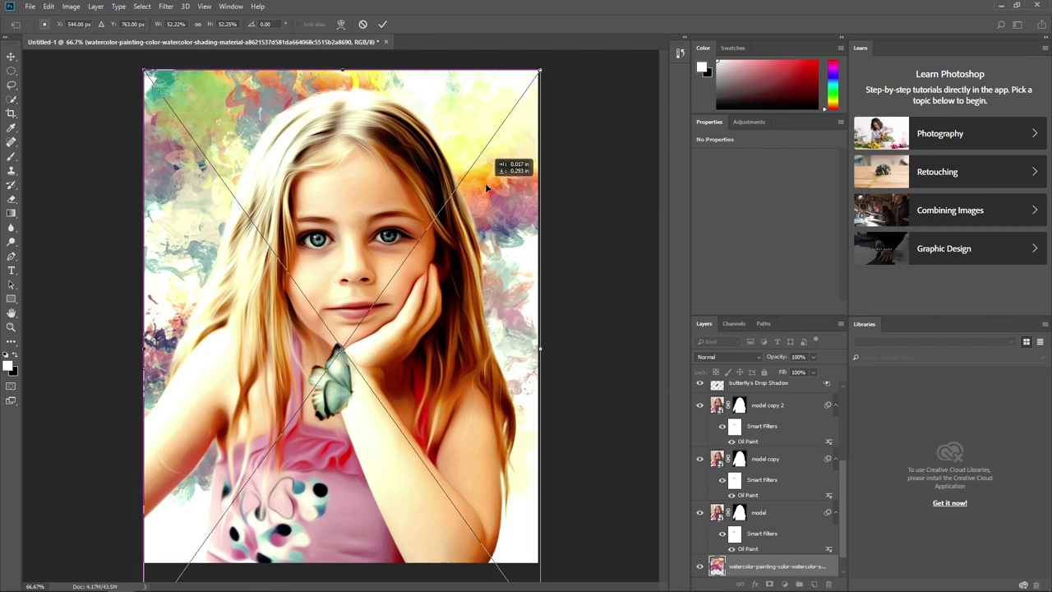
left_click(382, 24)
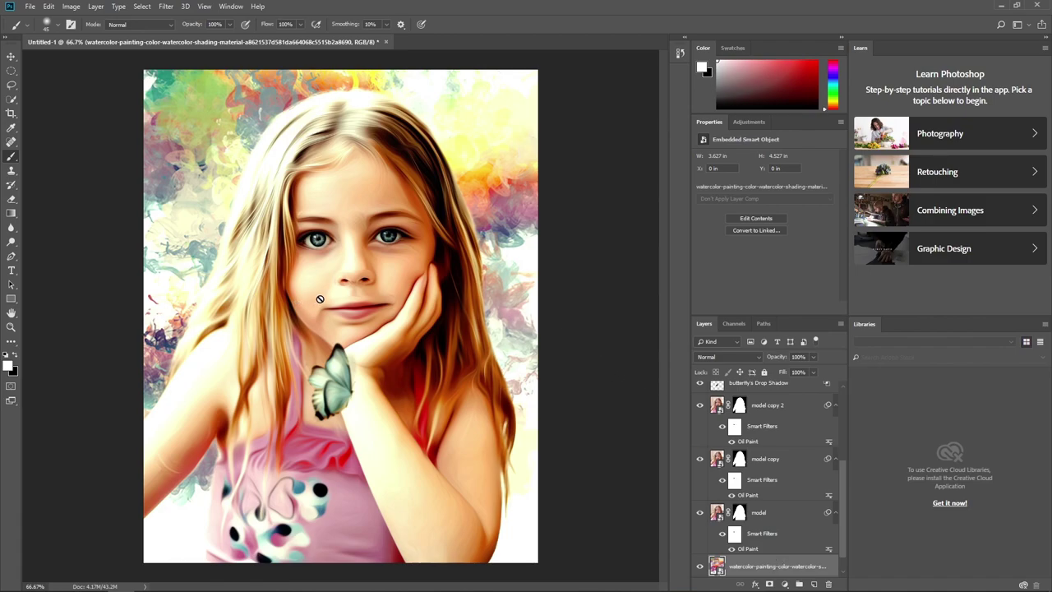
Blur the watercolor background layer with a 1.5-pixel Gaussian Blur
left_click(165, 7)
mouse_move(172, 131)
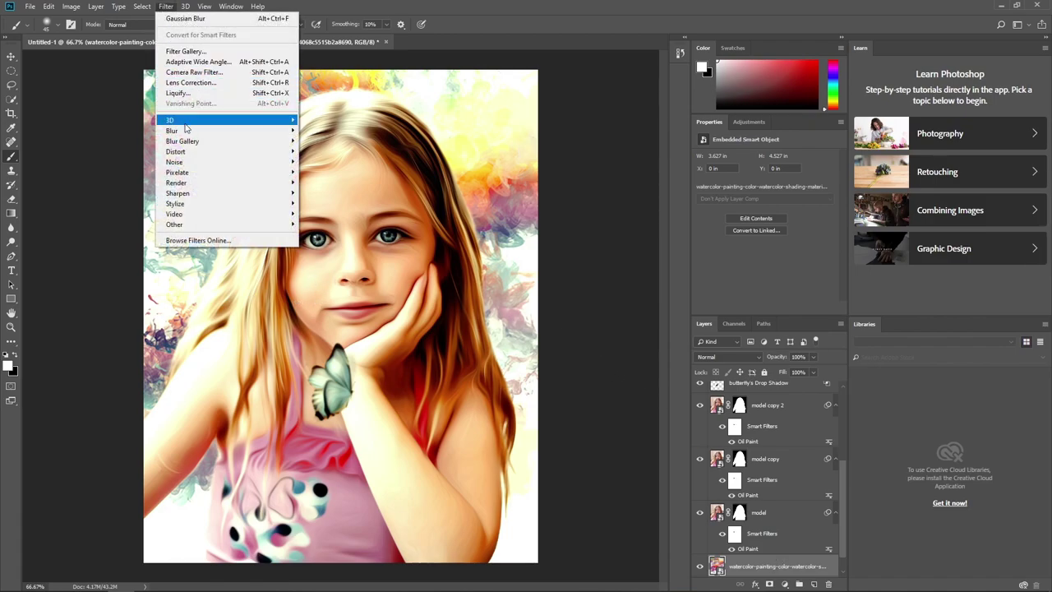
left_click(336, 172)
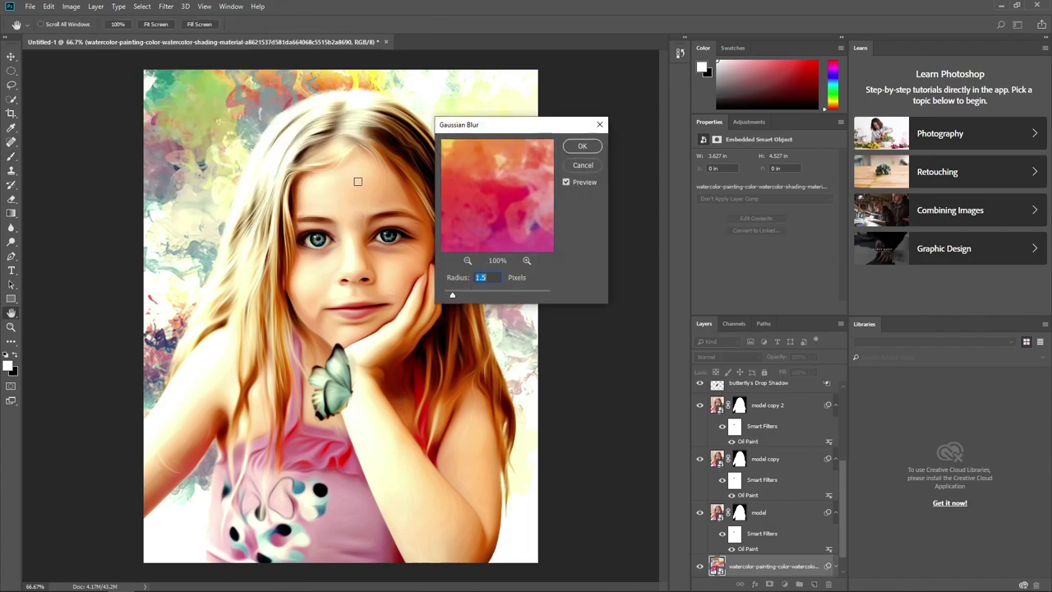
left_click(582, 146)
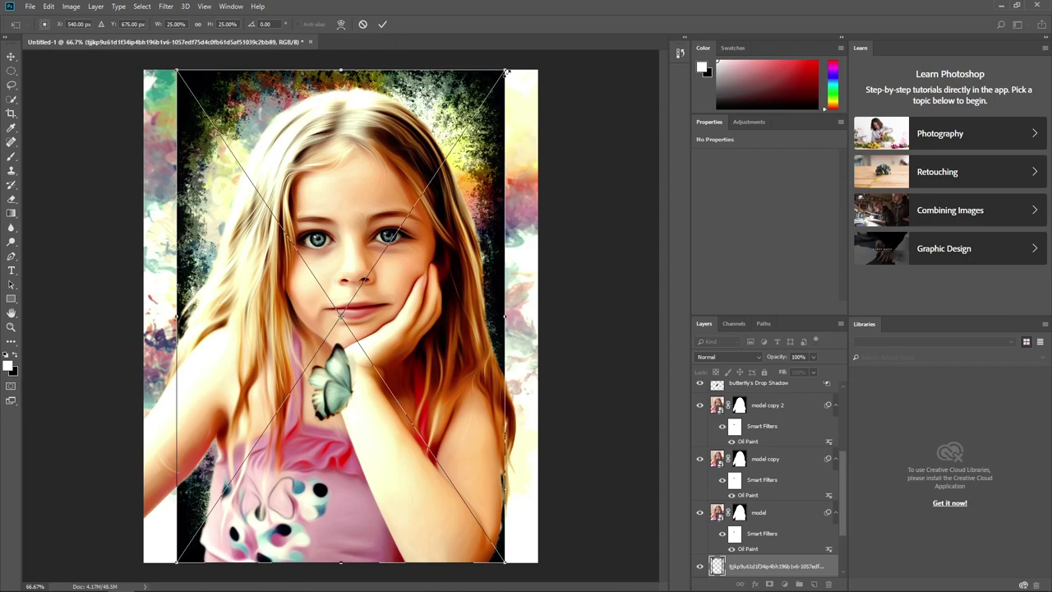
Scale the placed splatter image down over the canvas, commit it, and blend it in Divide mode
left_click_drag(507, 73, 587, 72)
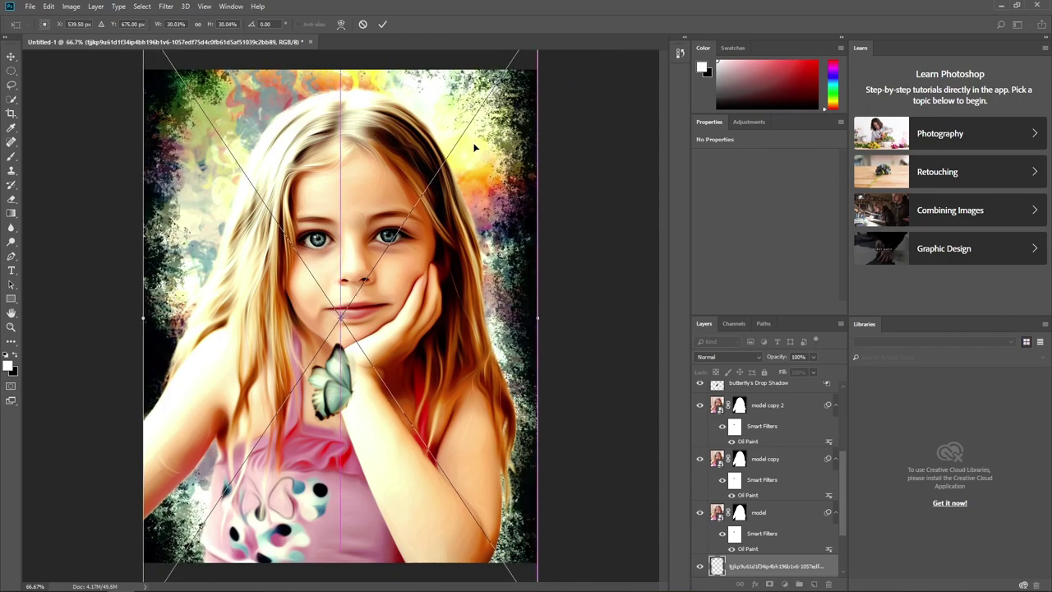
left_click_drag(474, 147, 475, 185)
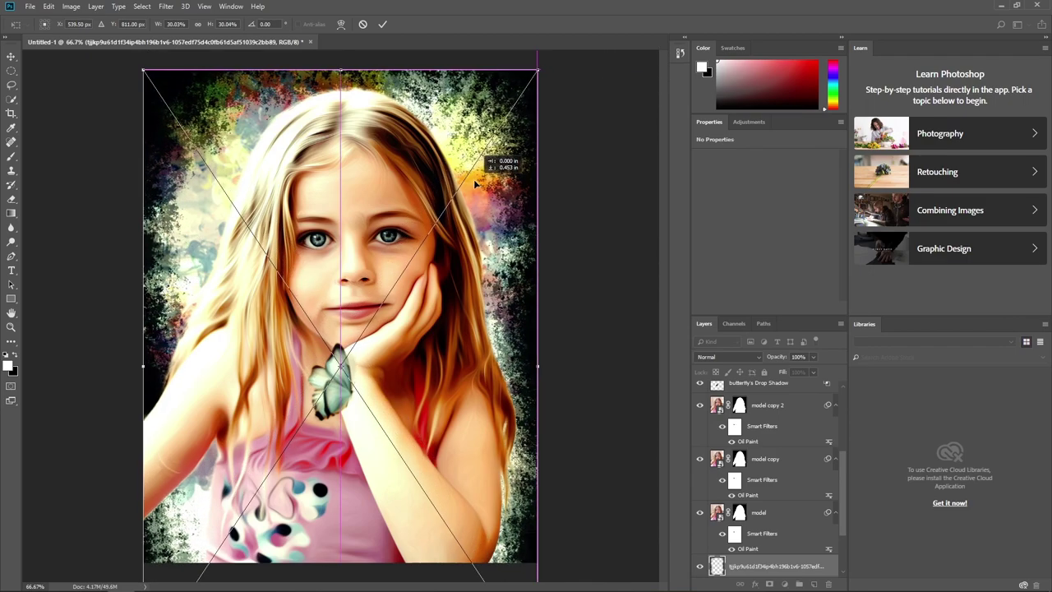
left_click(382, 24)
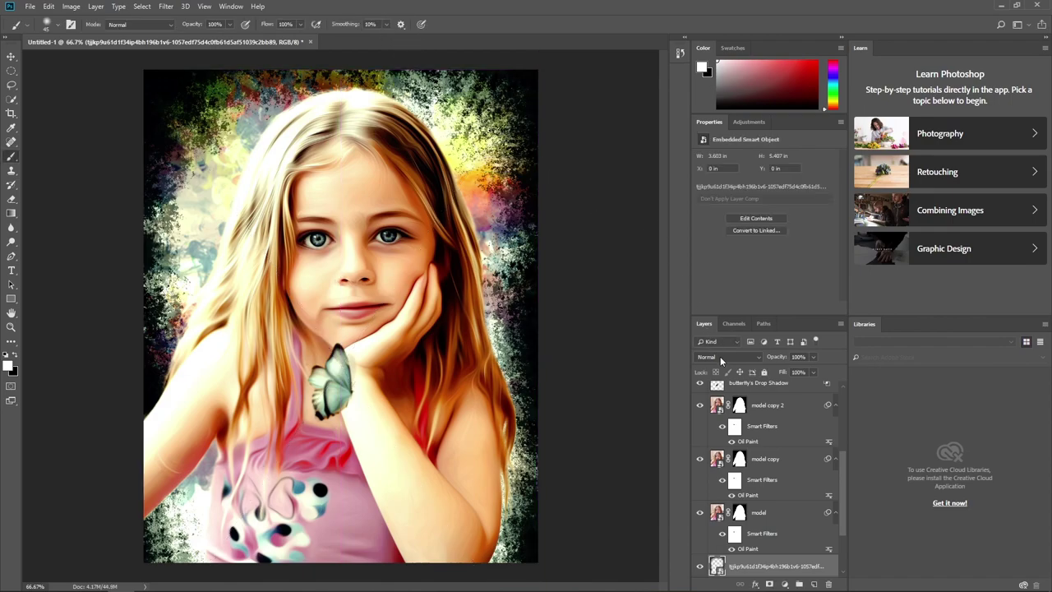
left_click(720, 357)
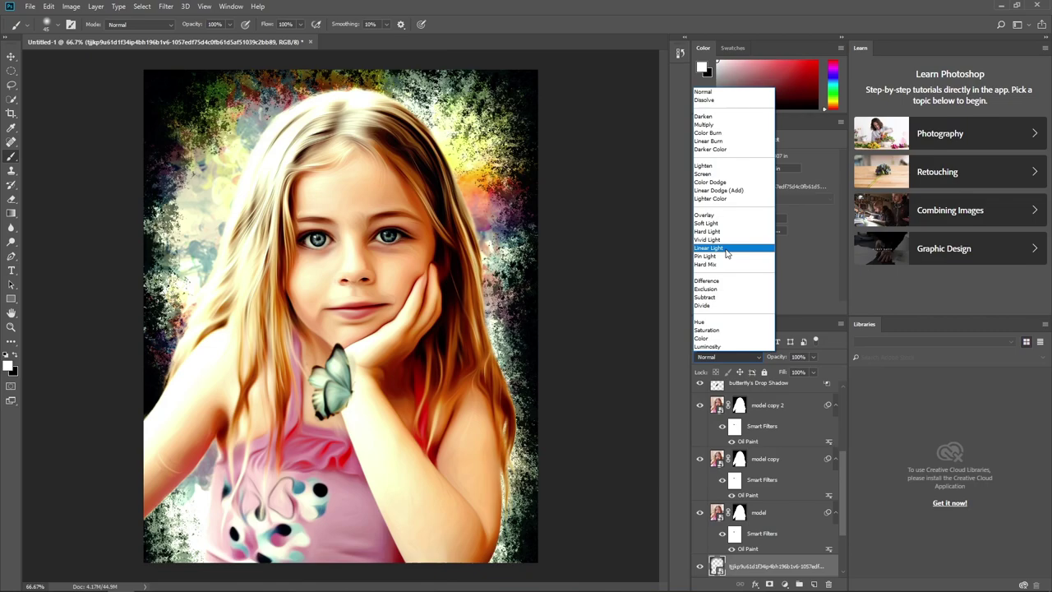
left_click(721, 305)
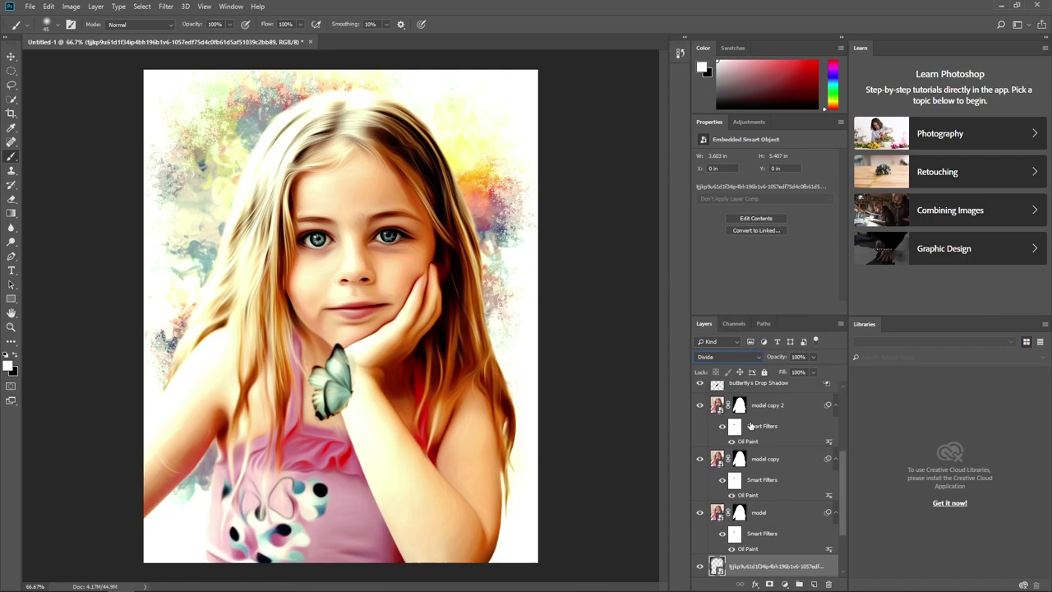
Place the brush-stroke texture above the butterfly layer, stretched to cover the full canvas
scroll(763, 422, "up", 3)
scroll(765, 422, "up", 3)
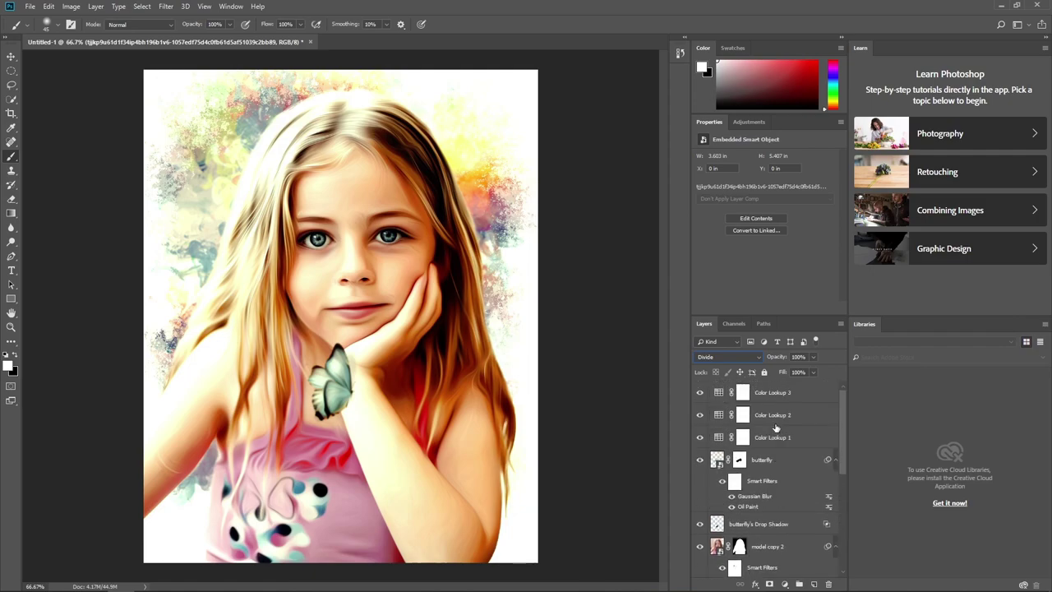
left_click(789, 393)
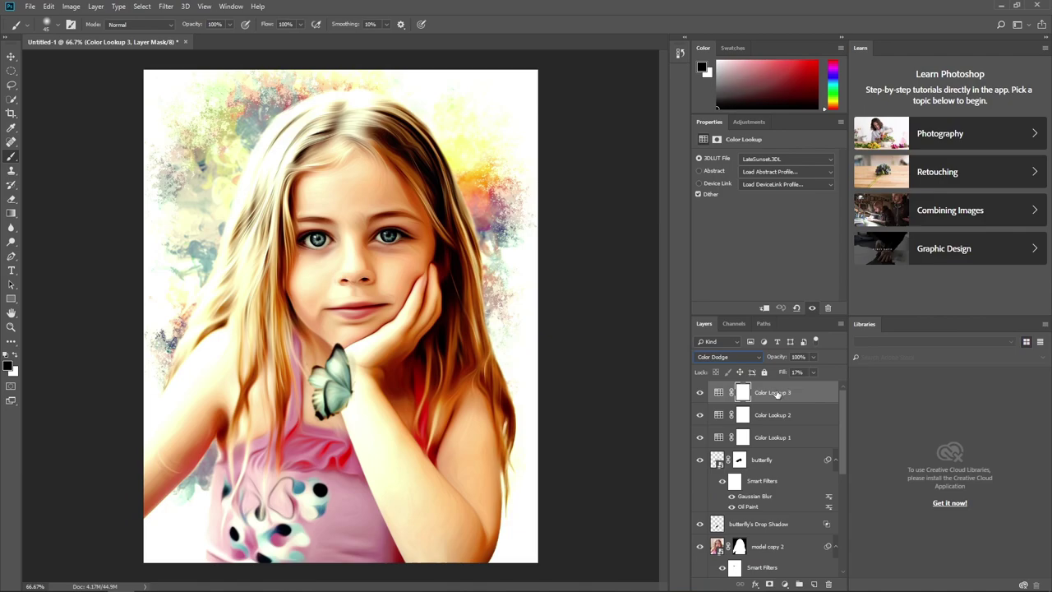
left_click(764, 460)
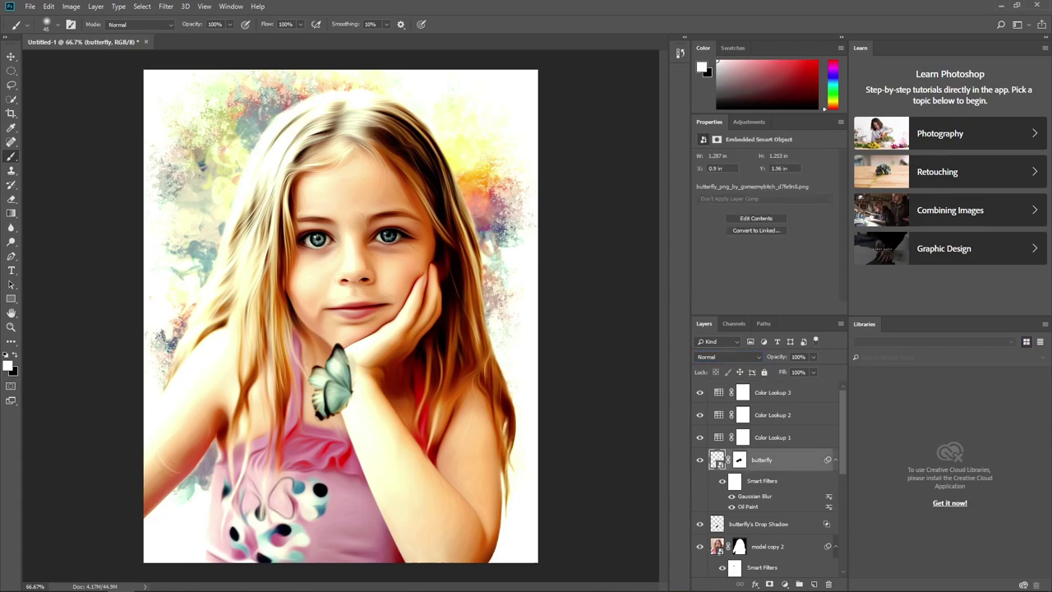
left_click_drag(8, 334, 205, 337)
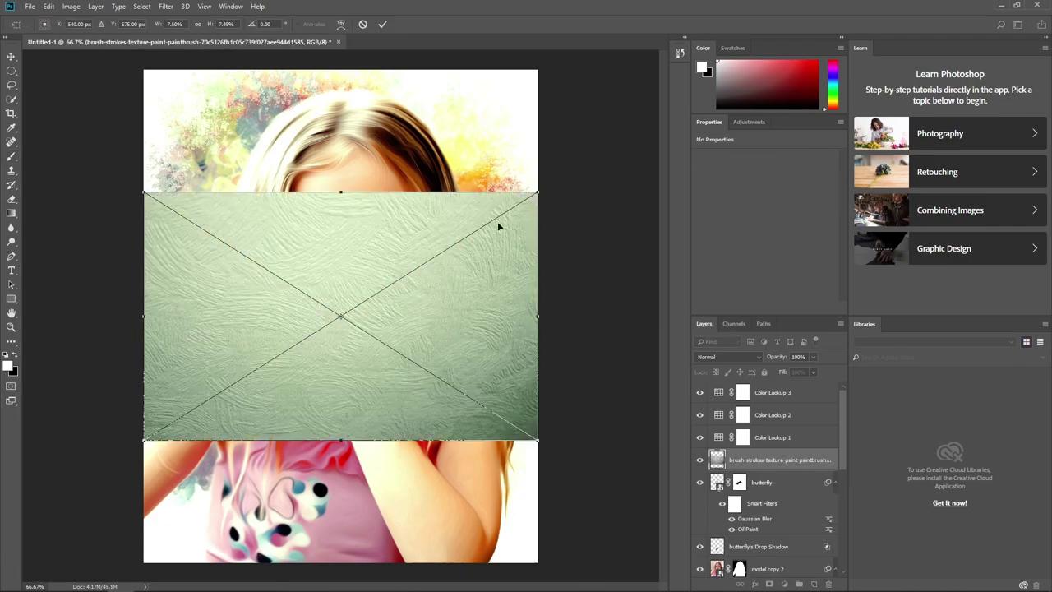
left_click_drag(337, 192, 340, 71)
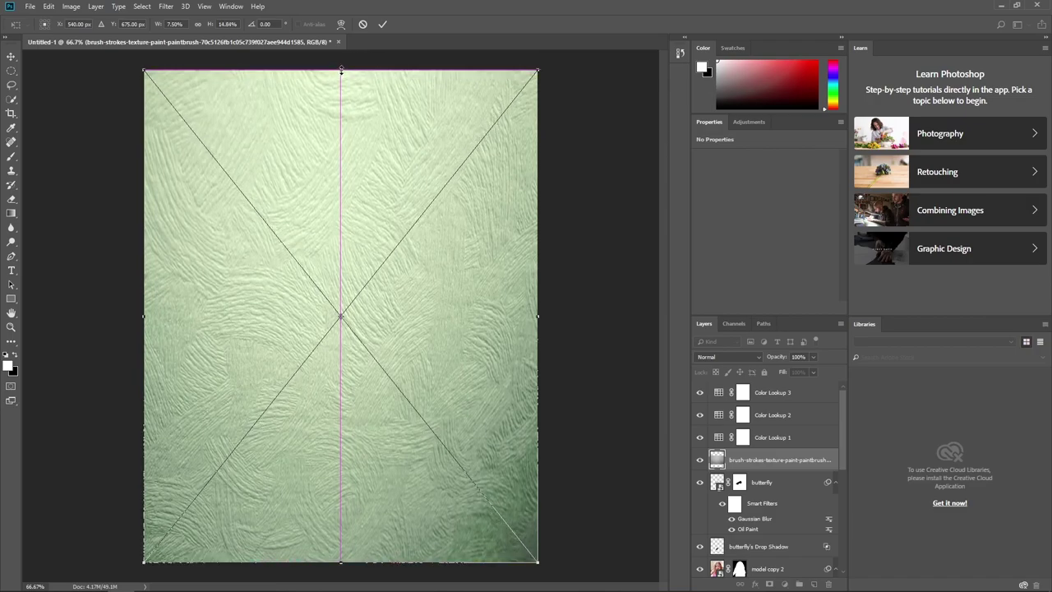
left_click(380, 26)
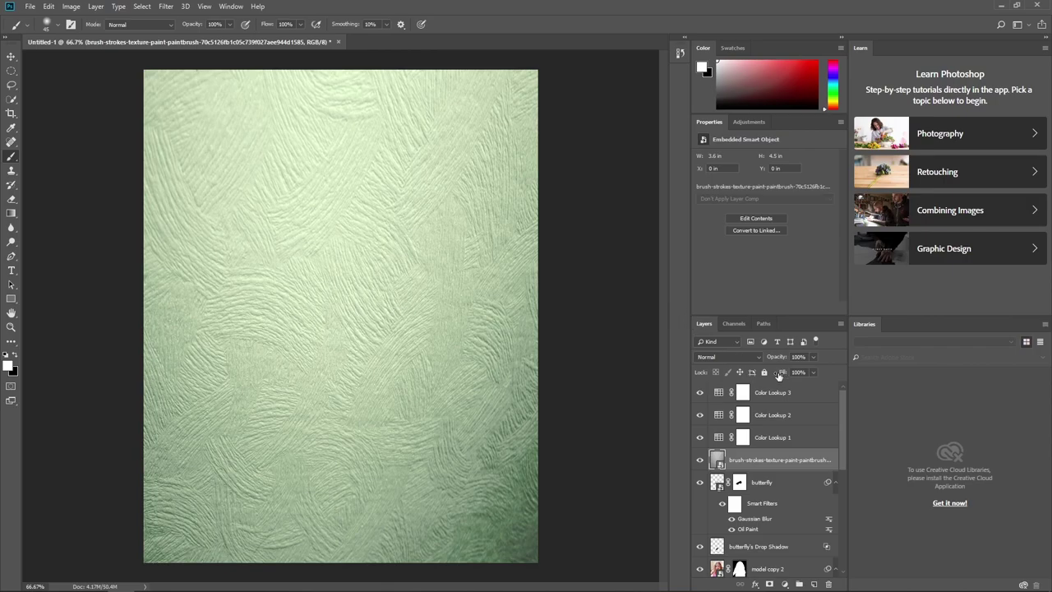
Blend the texture layer in Multiply mode with 15% fill
left_click(734, 355)
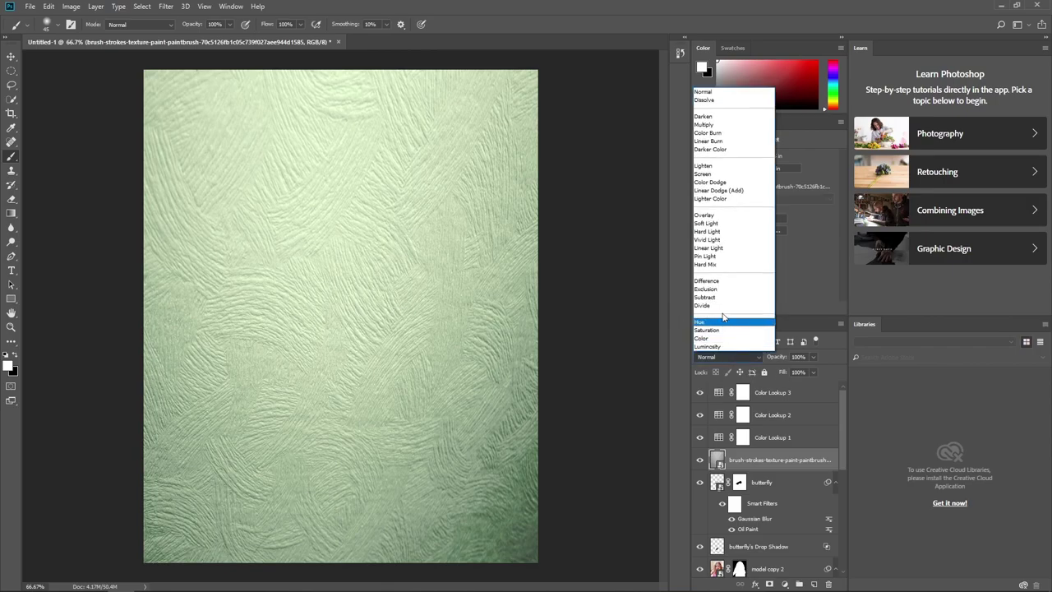
left_click(704, 125)
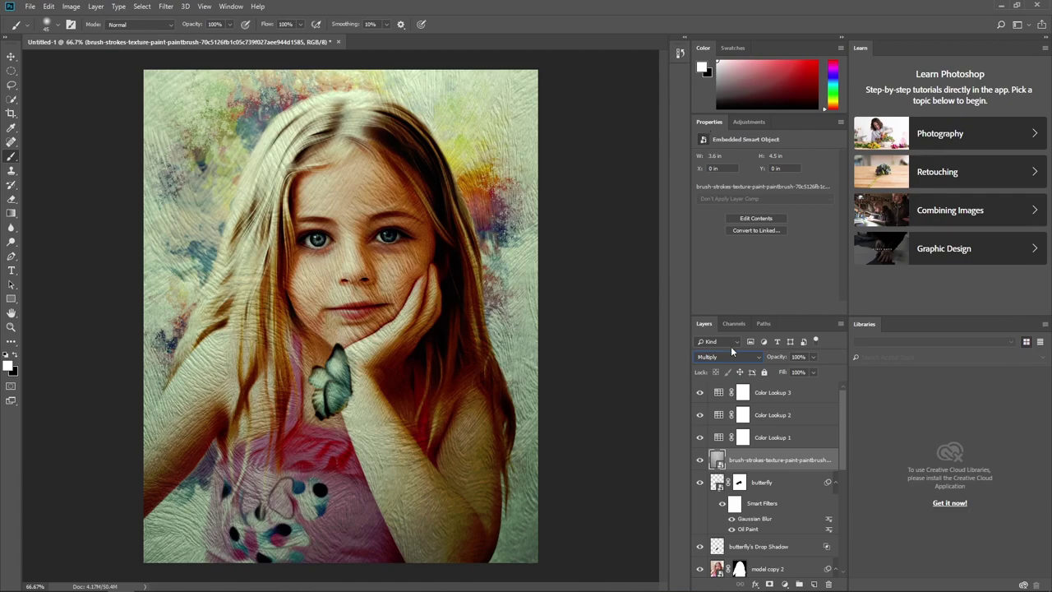
left_click(799, 371)
type("15")
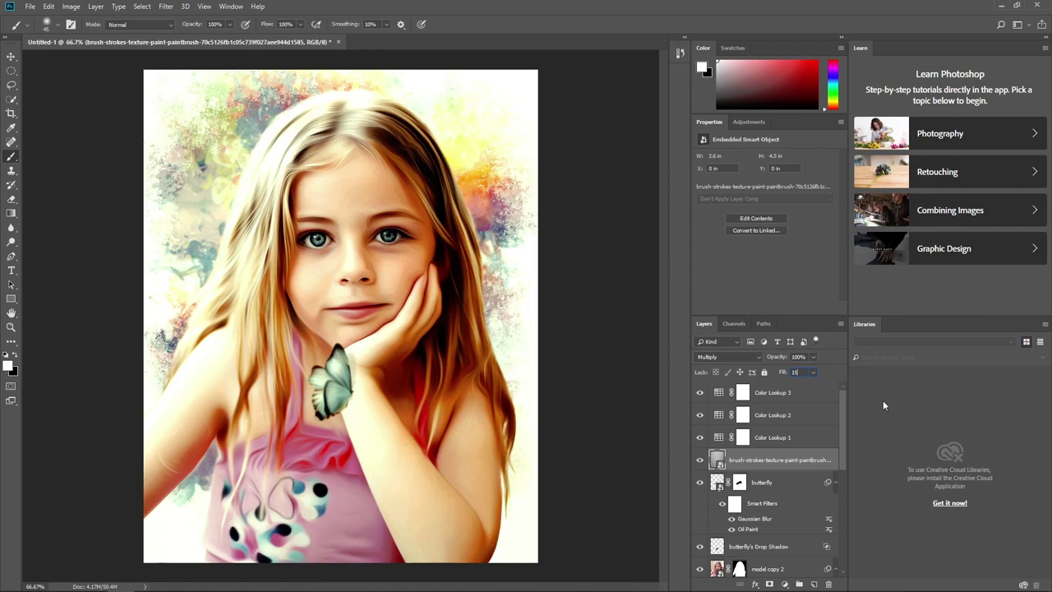
key("Return")
Stamp all visible layers into a new smart object and apply a 10-pixel High Pass filter
left_click(781, 393)
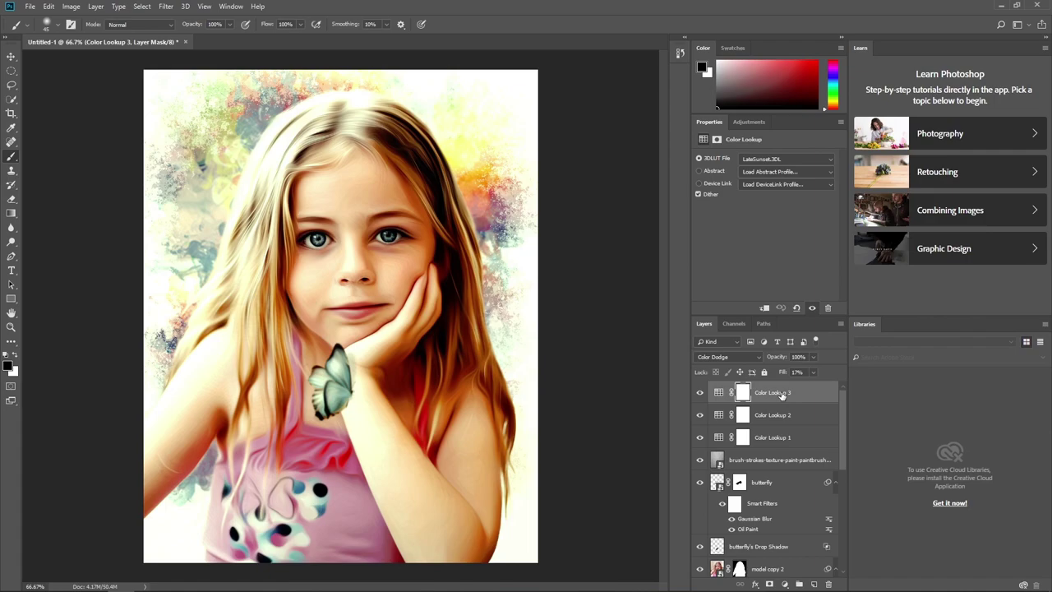
key("ctrl+shift+alt+e")
right_click(778, 395)
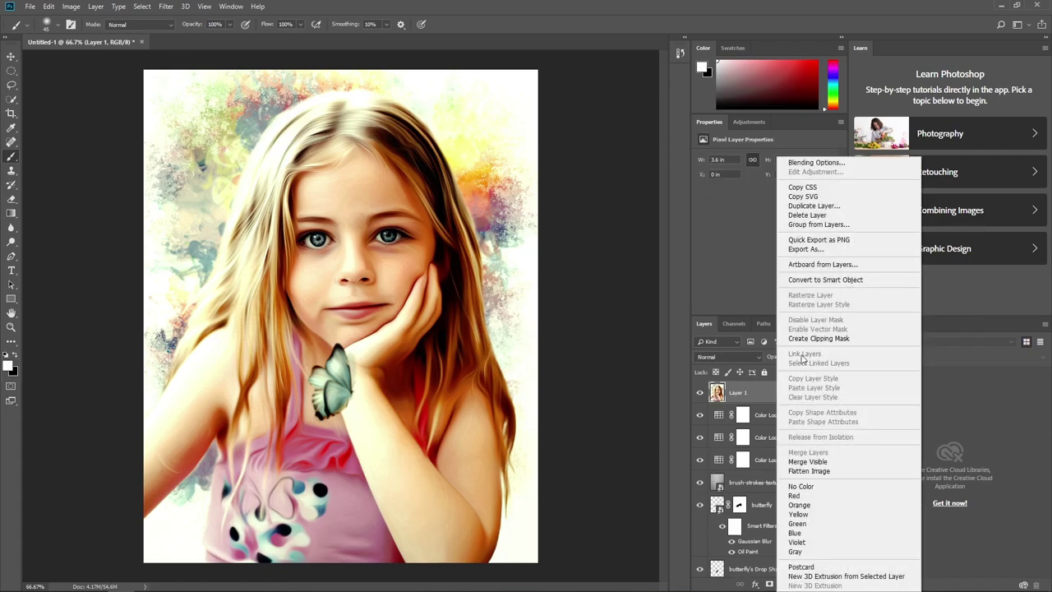
left_click(829, 279)
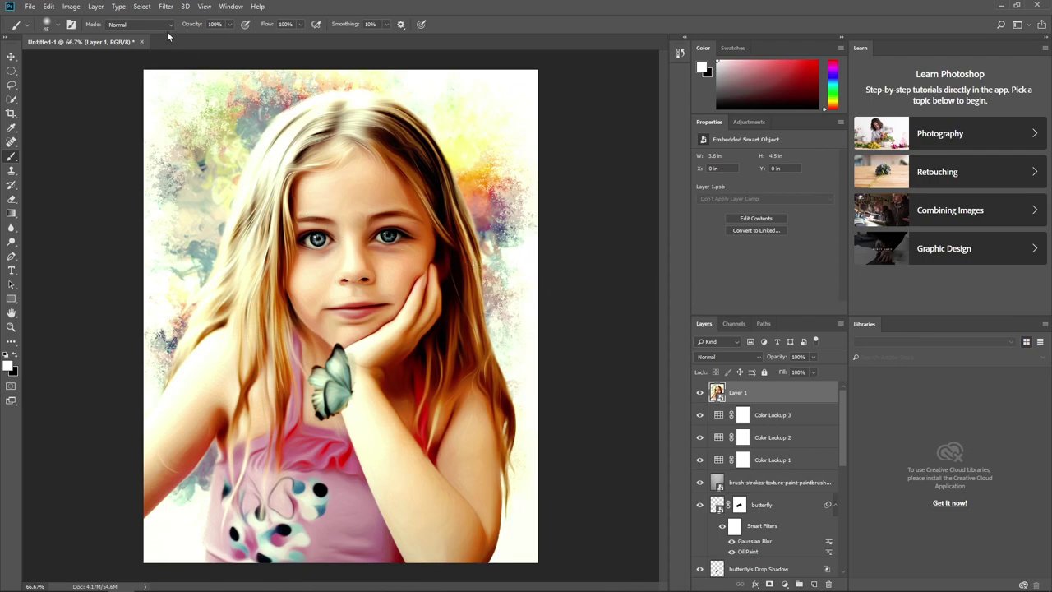
left_click(165, 6)
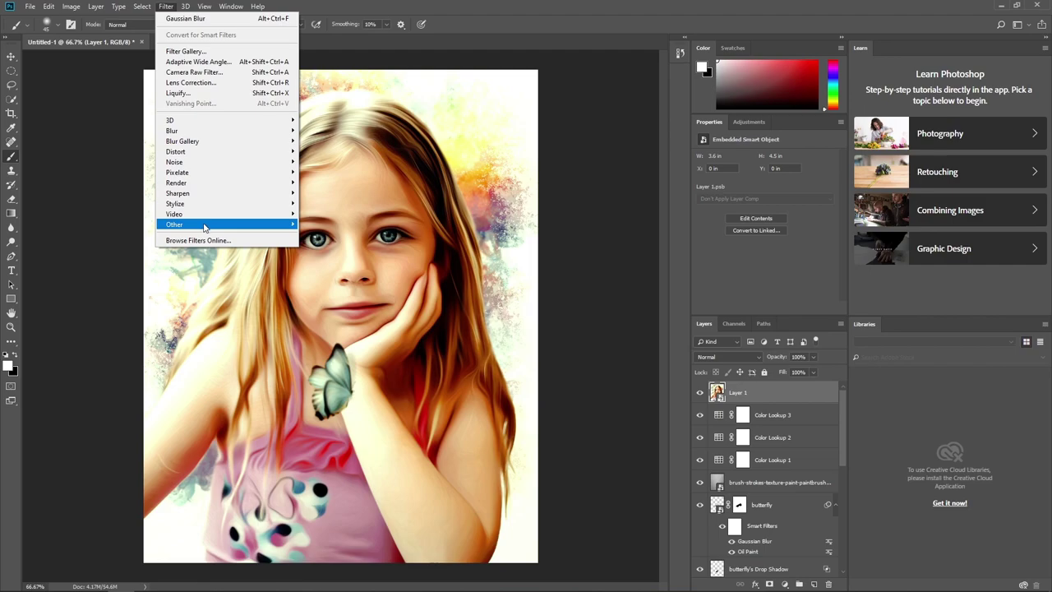
mouse_move(175, 224)
left_click(329, 236)
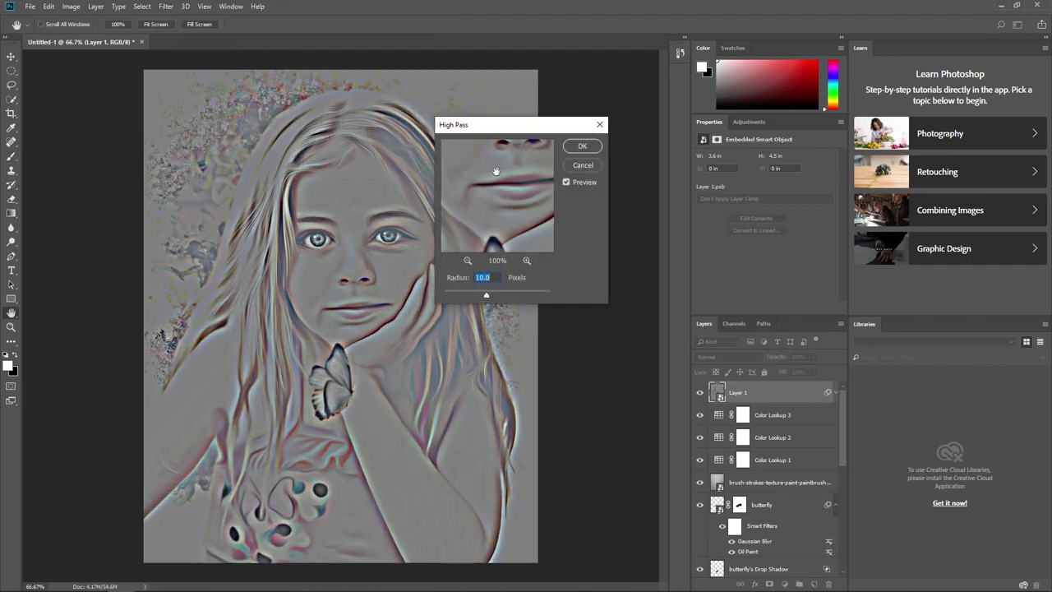
left_click(582, 146)
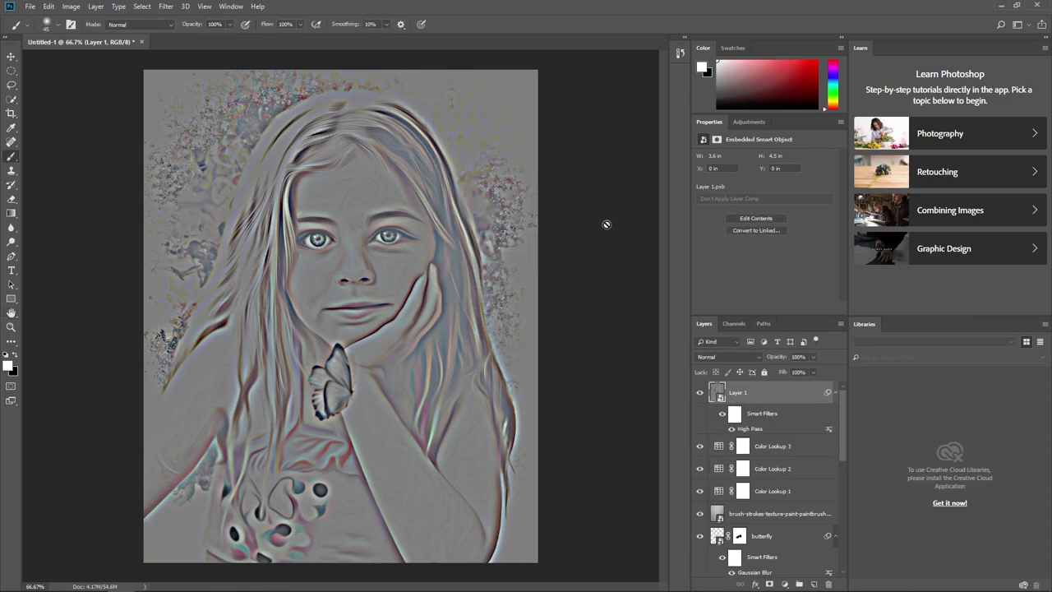
Blend the High Pass layer in Overlay at 47% opacity and 51% fill
left_click(704, 357)
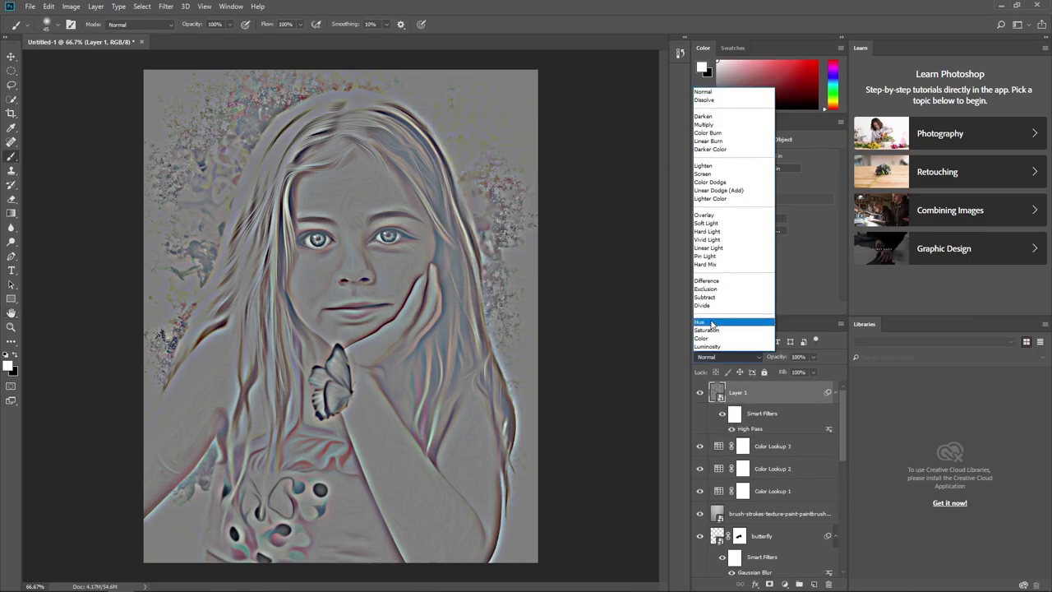
left_click(704, 216)
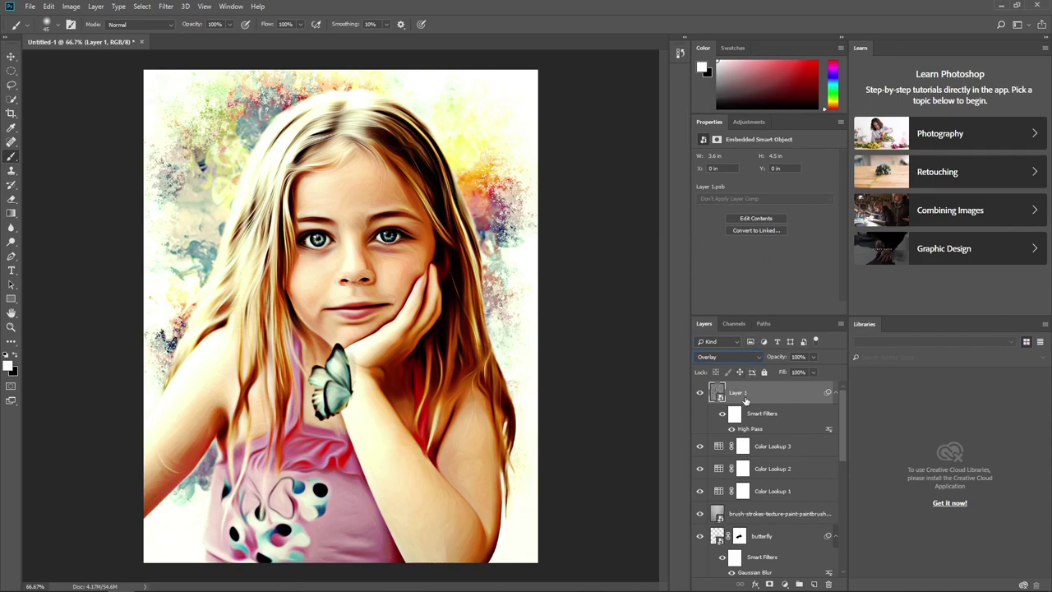
left_click(802, 357)
type("47")
left_click_drag(778, 357, 804, 357)
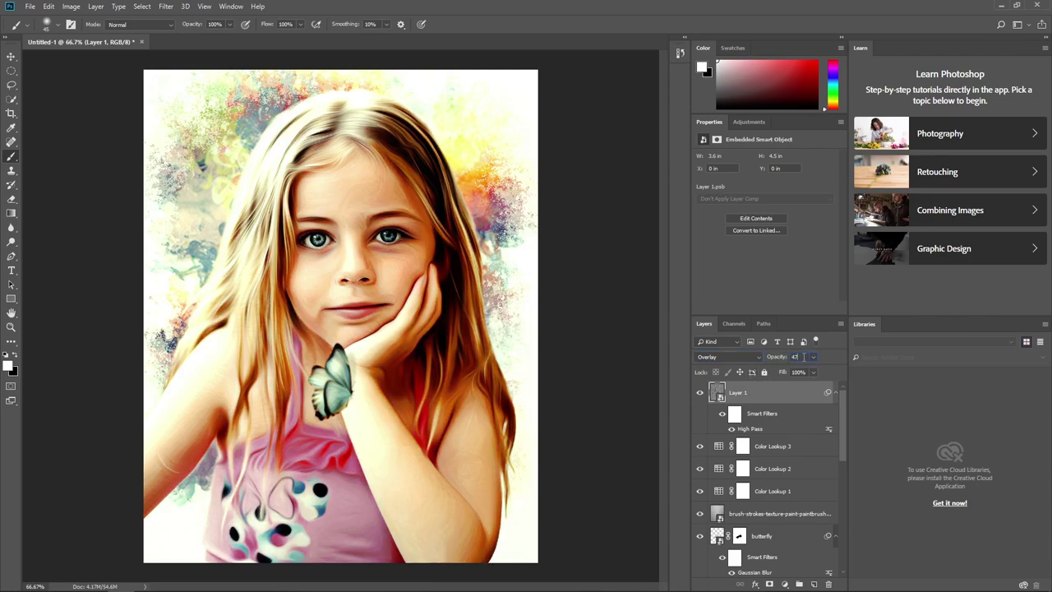
key("Tab")
type("51")
key("Return")
Add a Selective Color layer with Yellows at Cyan −40, Magenta 11, Yellow 27, Black 31, then select Neutrals
left_click(785, 585)
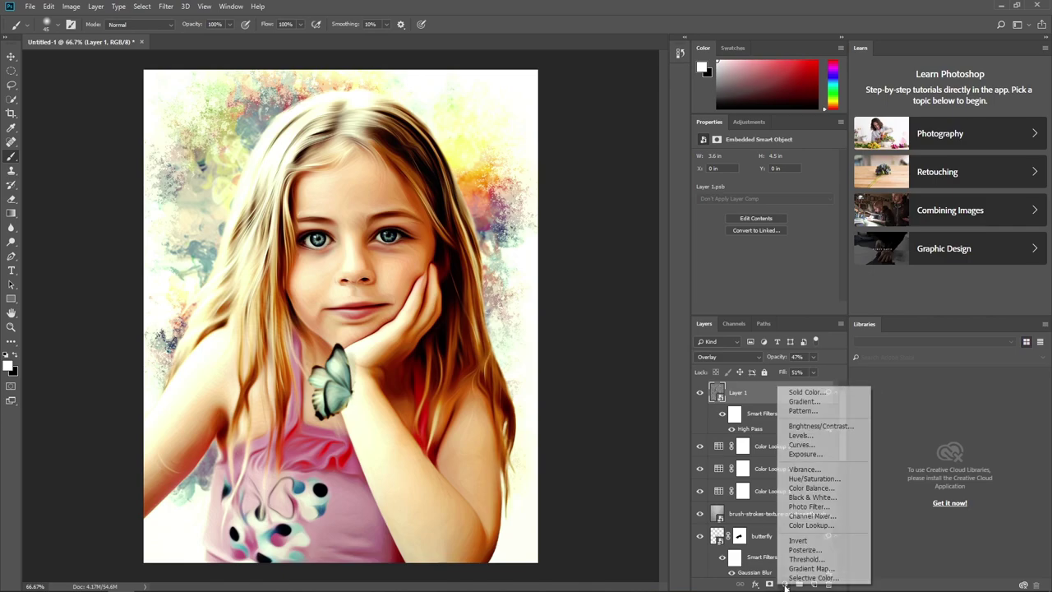
left_click(802, 578)
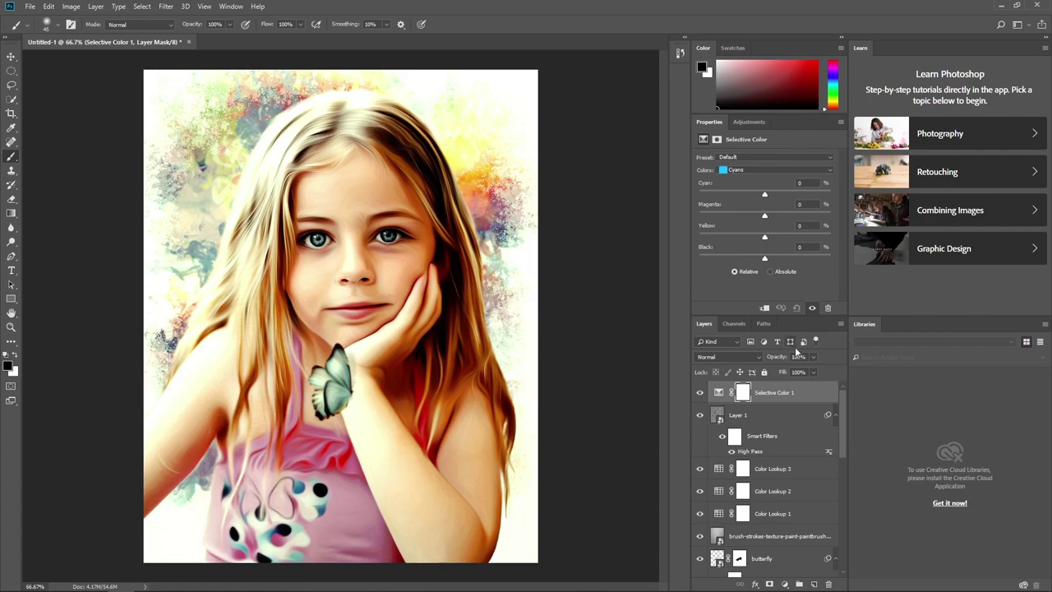
left_click(760, 172)
left_click(749, 185)
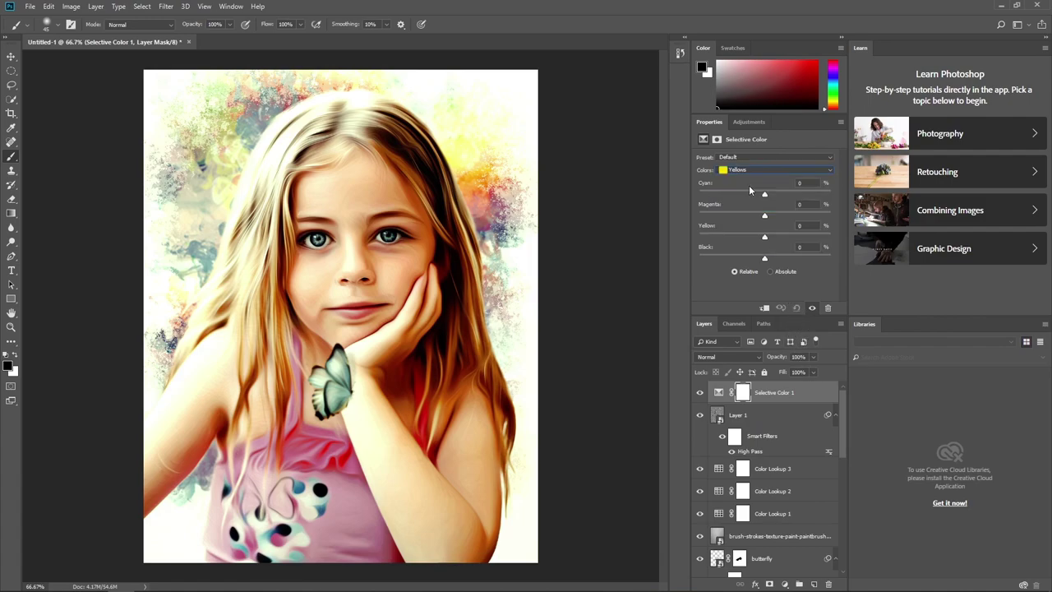
left_click(803, 183)
type("40")
key("Return")
type("11")
type("2")
type("31")
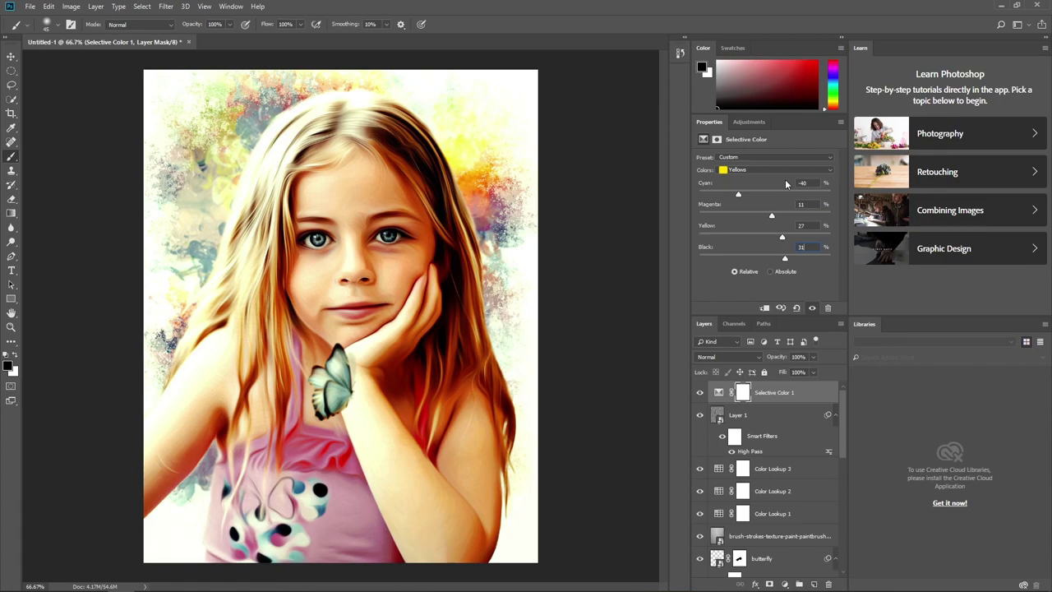
left_click(806, 170)
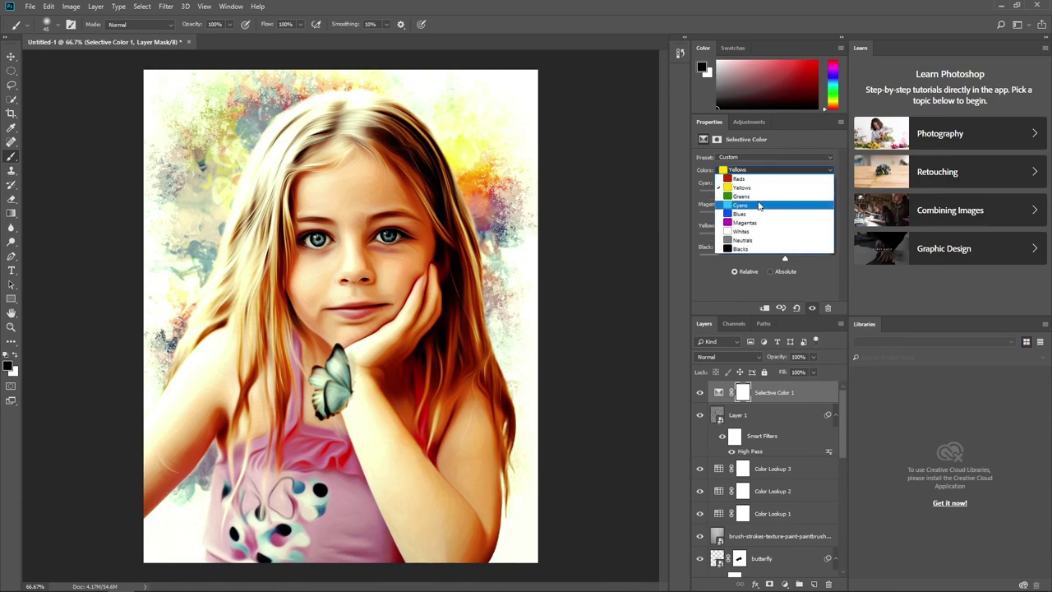
left_click(745, 242)
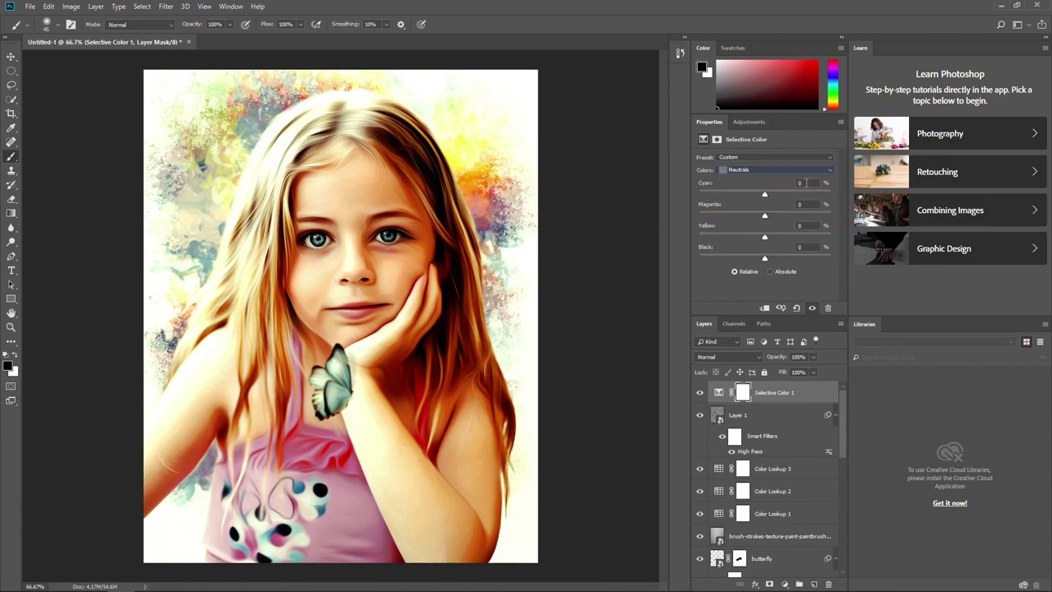